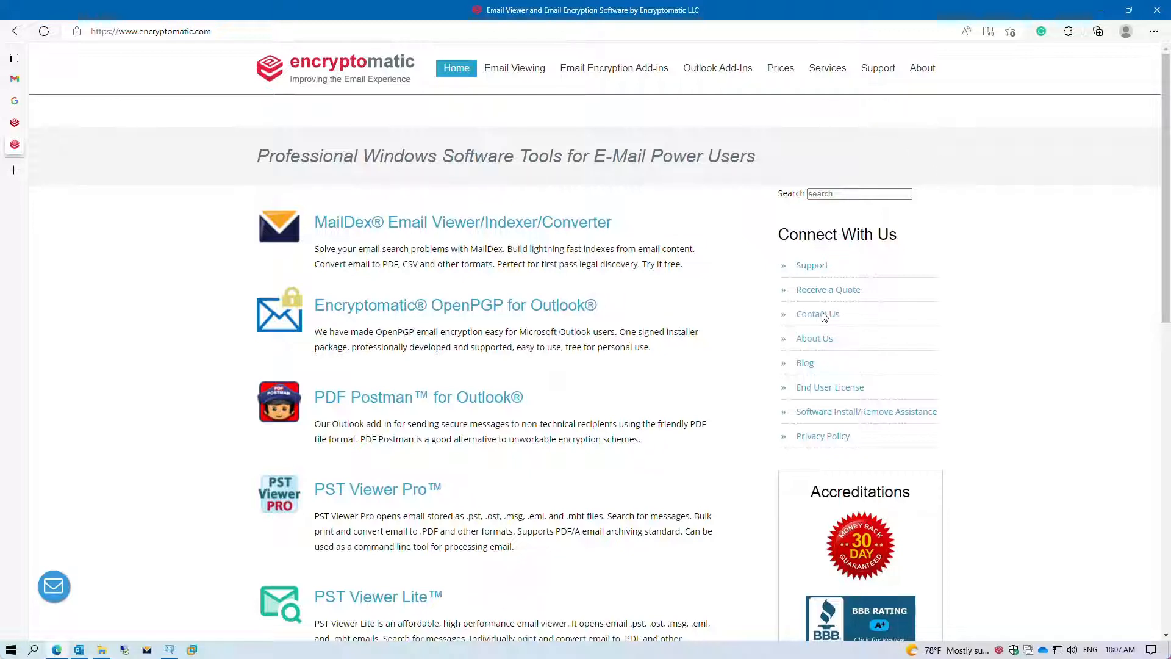
Open the Encryptomatic blog and look through its posts on backing up and viewing Gmail messages.
left_click(806, 364)
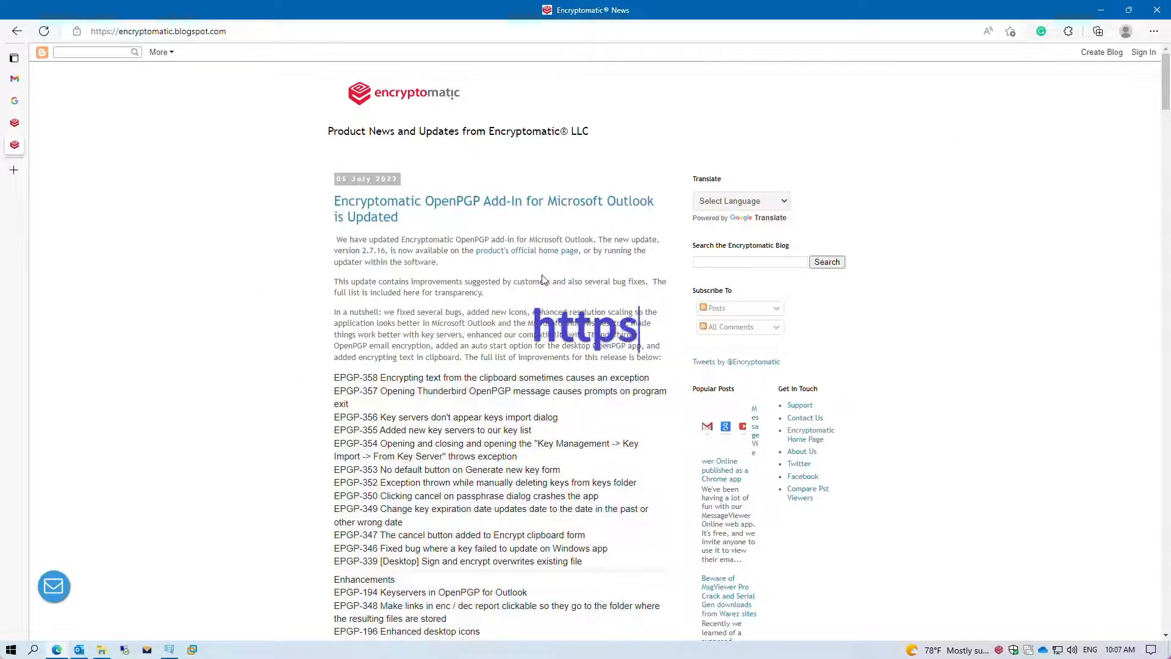
left_click(19, 125)
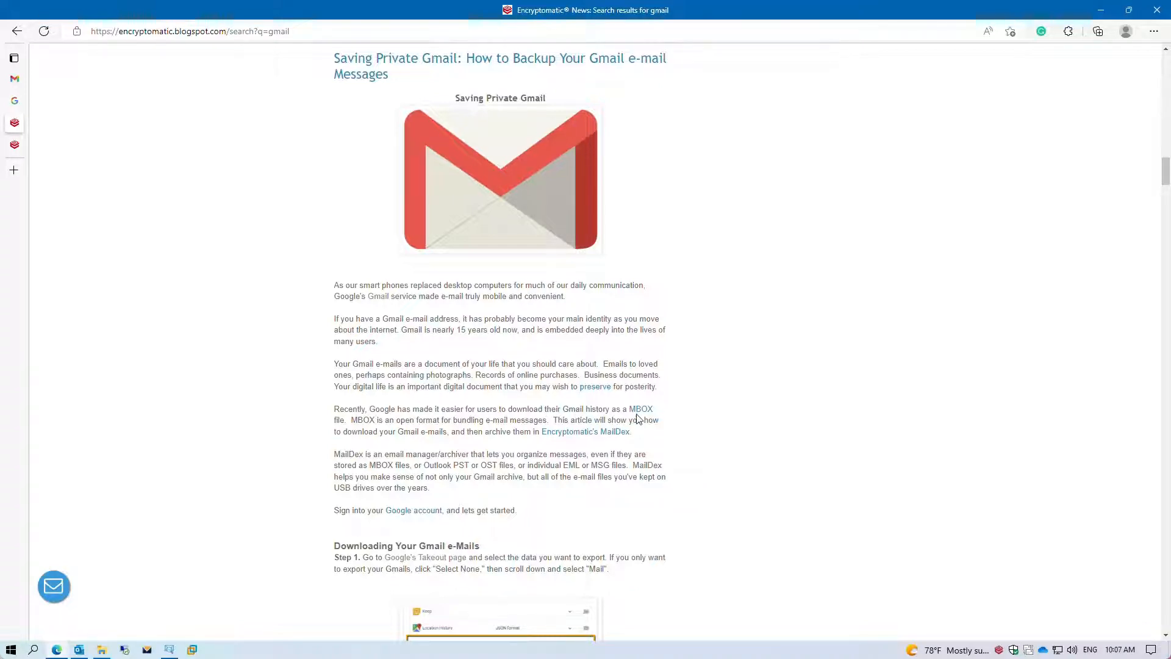
scroll(637, 417, "up", 5)
scroll(638, 417, "up", 20)
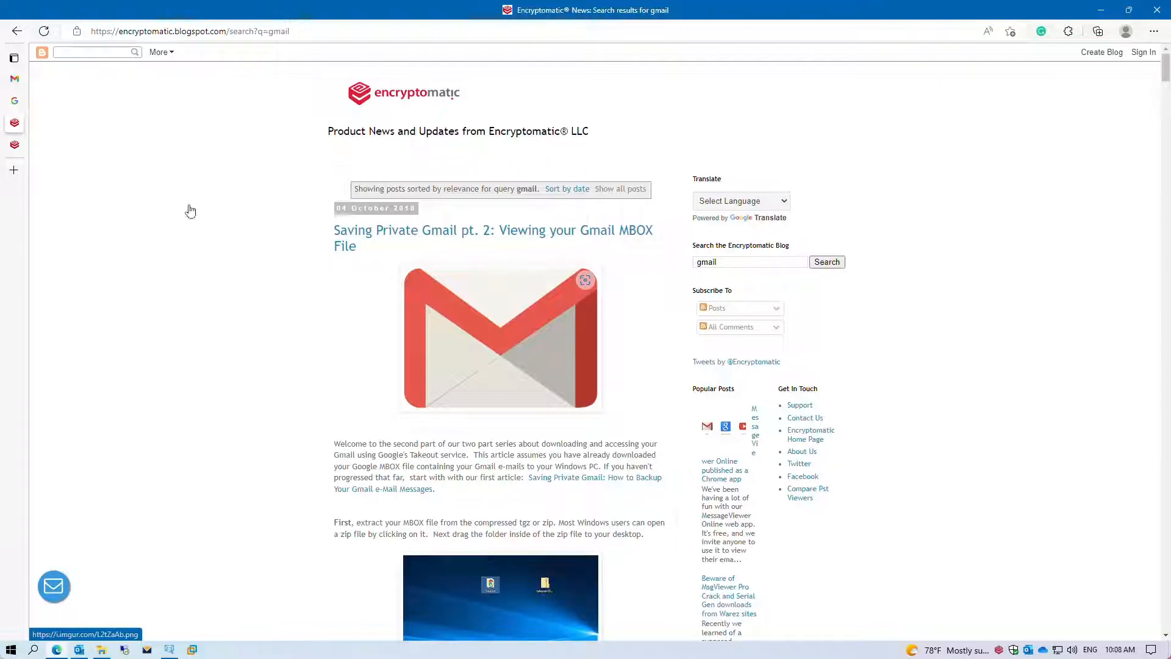
Switch to the Google Takeout page and deselect all products in the list of data to include.
left_click(24, 78)
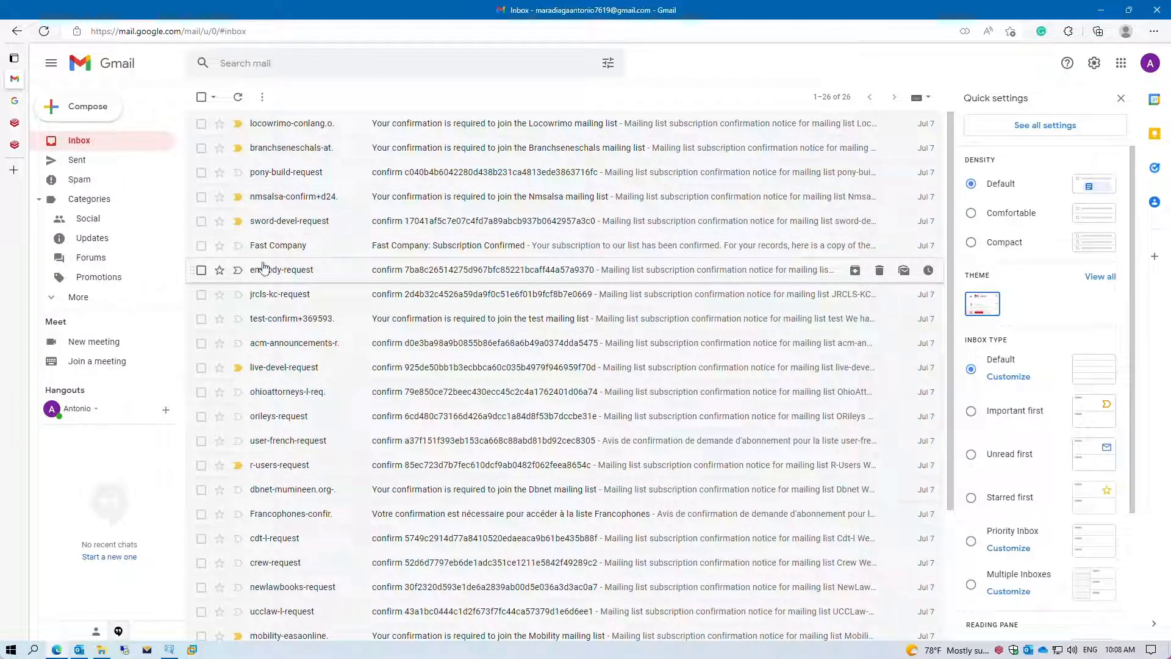
left_click(14, 101)
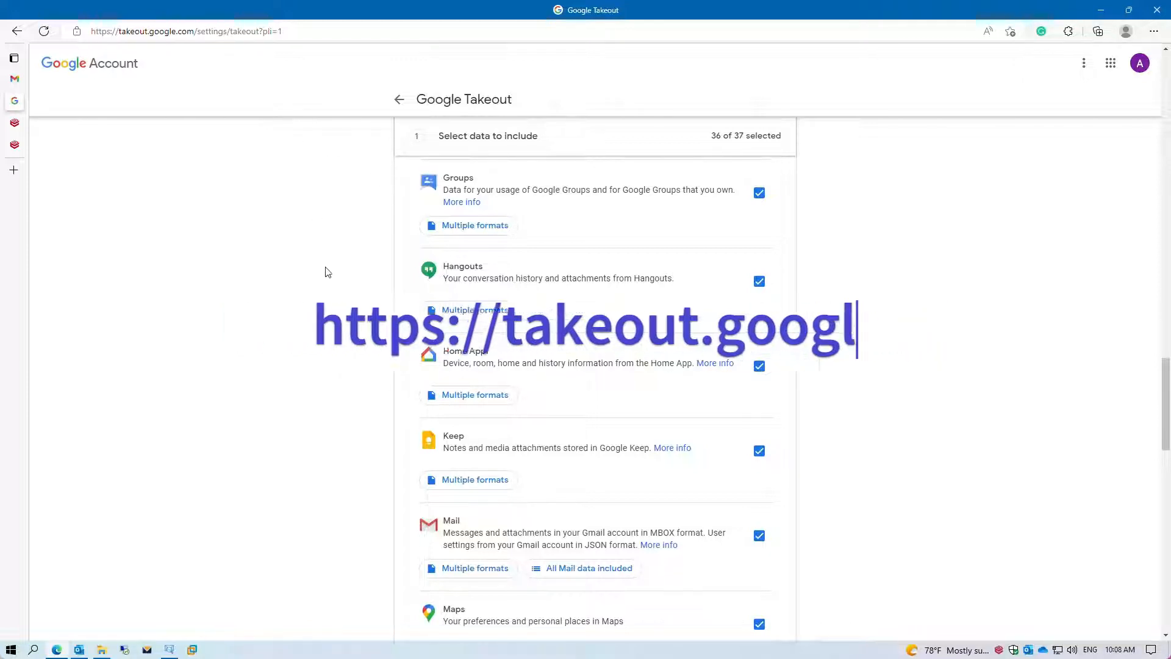
scroll(635, 283, "up", 15)
scroll(635, 286, "up", 7)
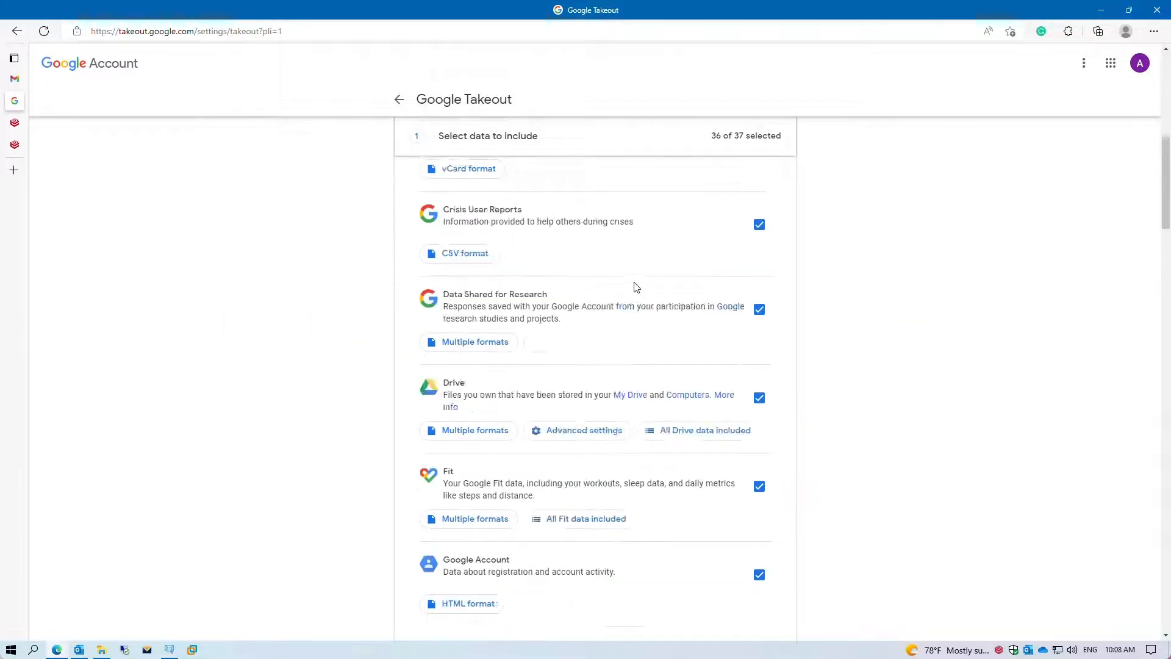
scroll(635, 287, "down", 10)
scroll(636, 287, "down", 6)
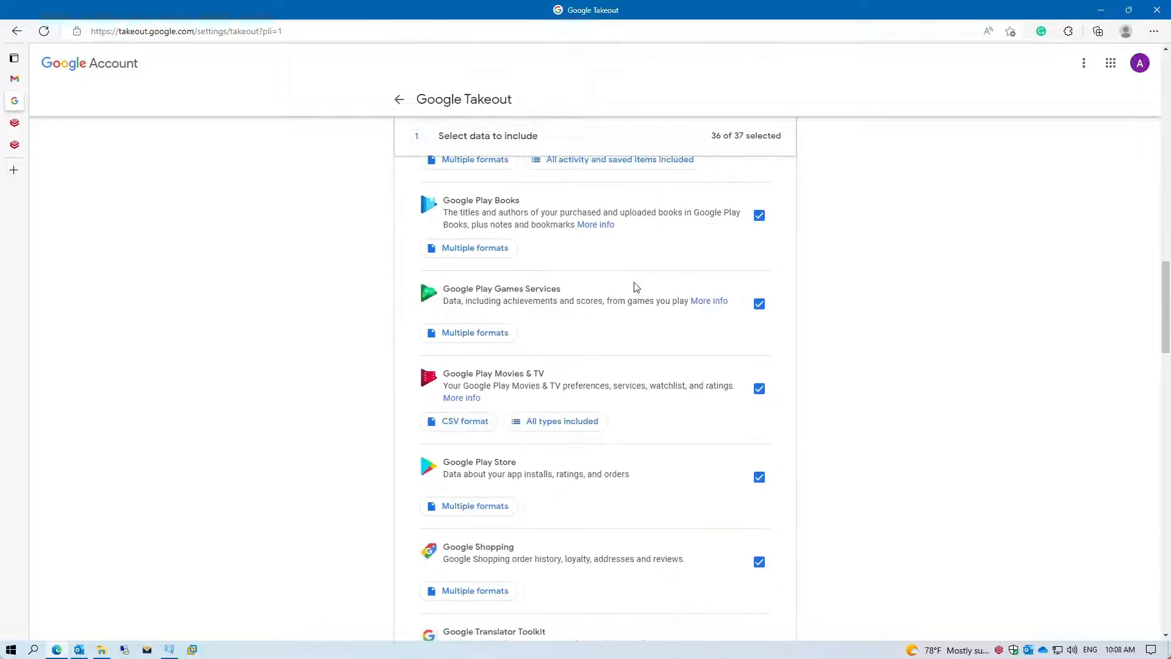
scroll(635, 286, "up", 20)
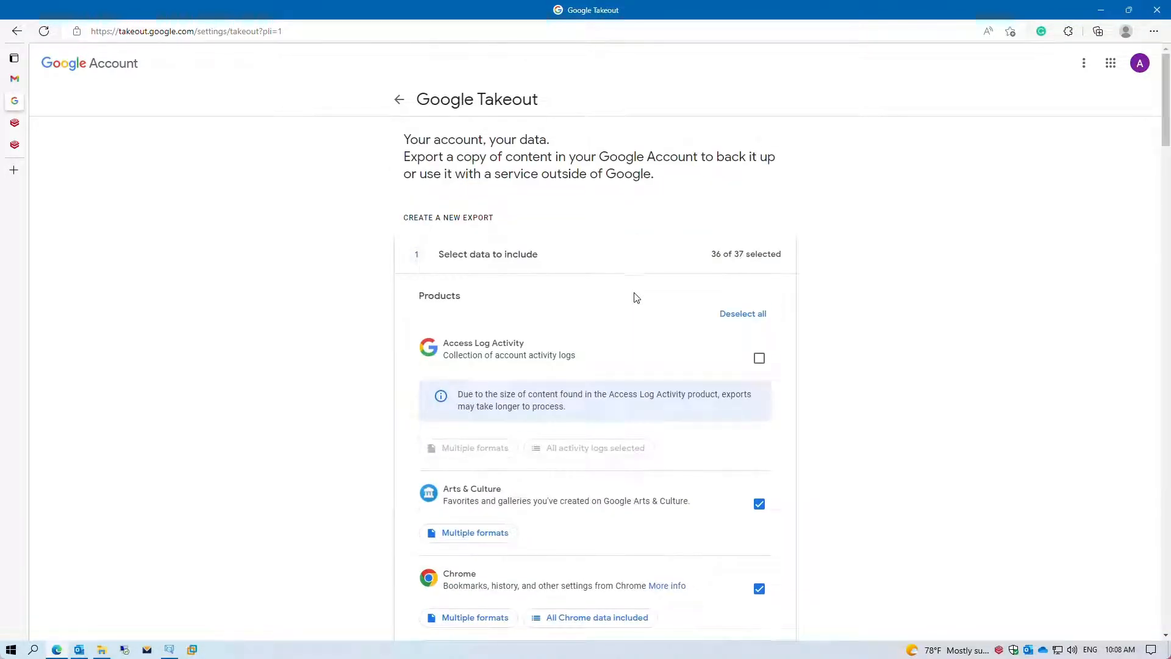
left_click(750, 318)
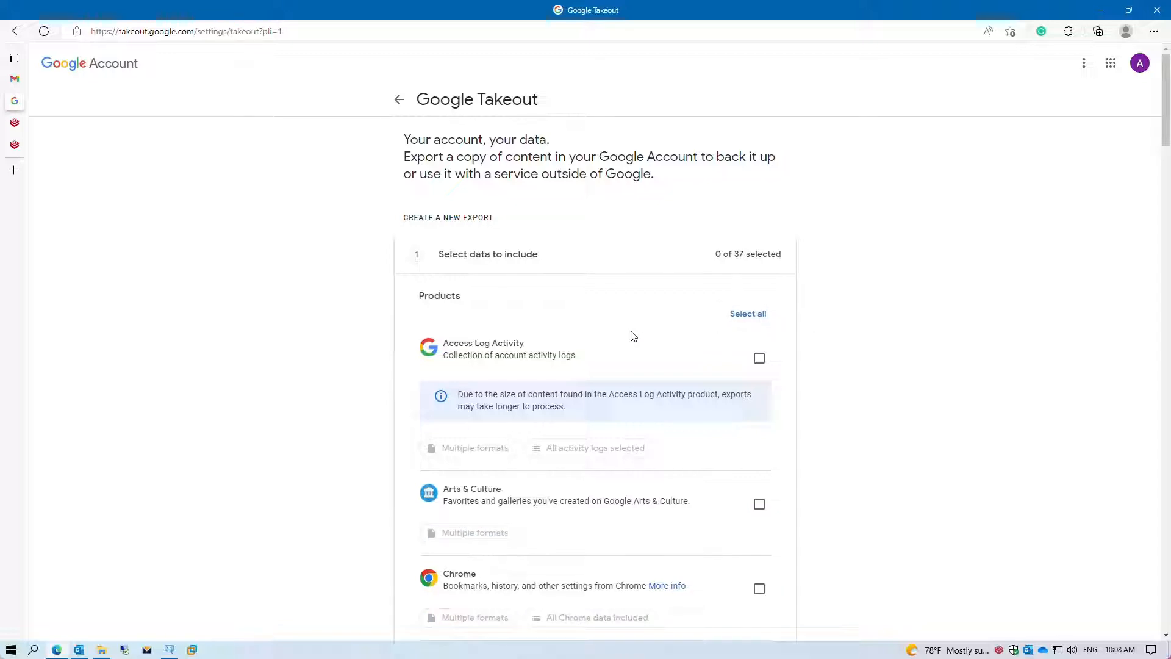
Select Mail as the product to include in the new Takeout export.
scroll(634, 332, "down", 20)
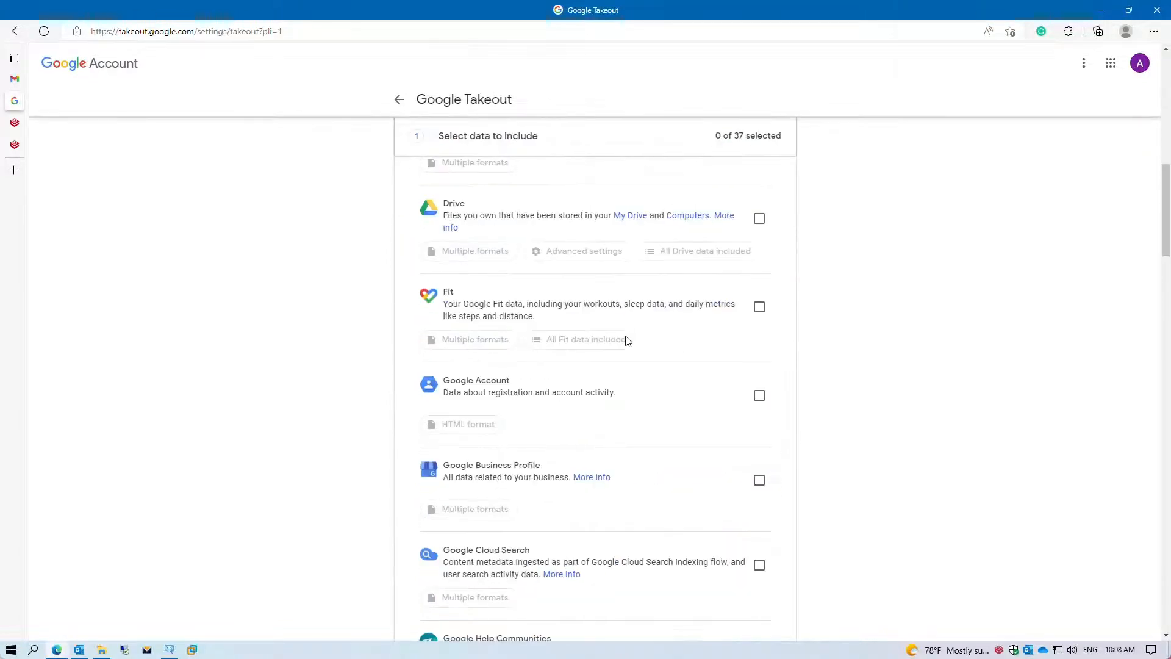
scroll(620, 348, "down", 6)
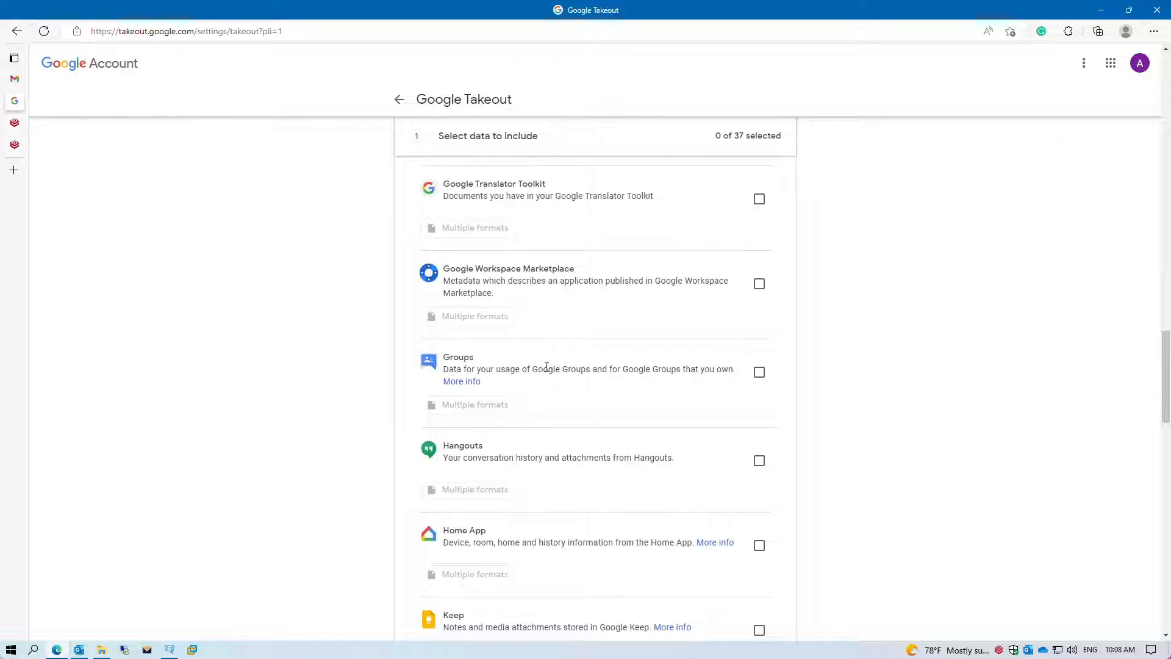
scroll(547, 366, "up", 4)
scroll(548, 371, "down", 5)
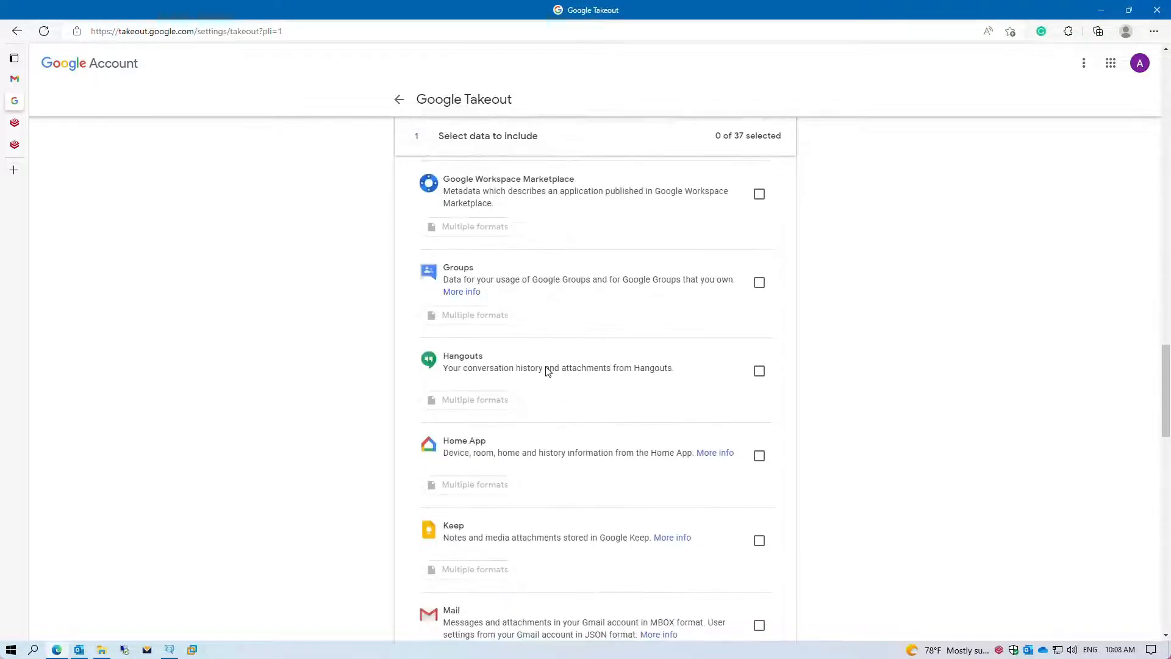
scroll(547, 366, "down", 3)
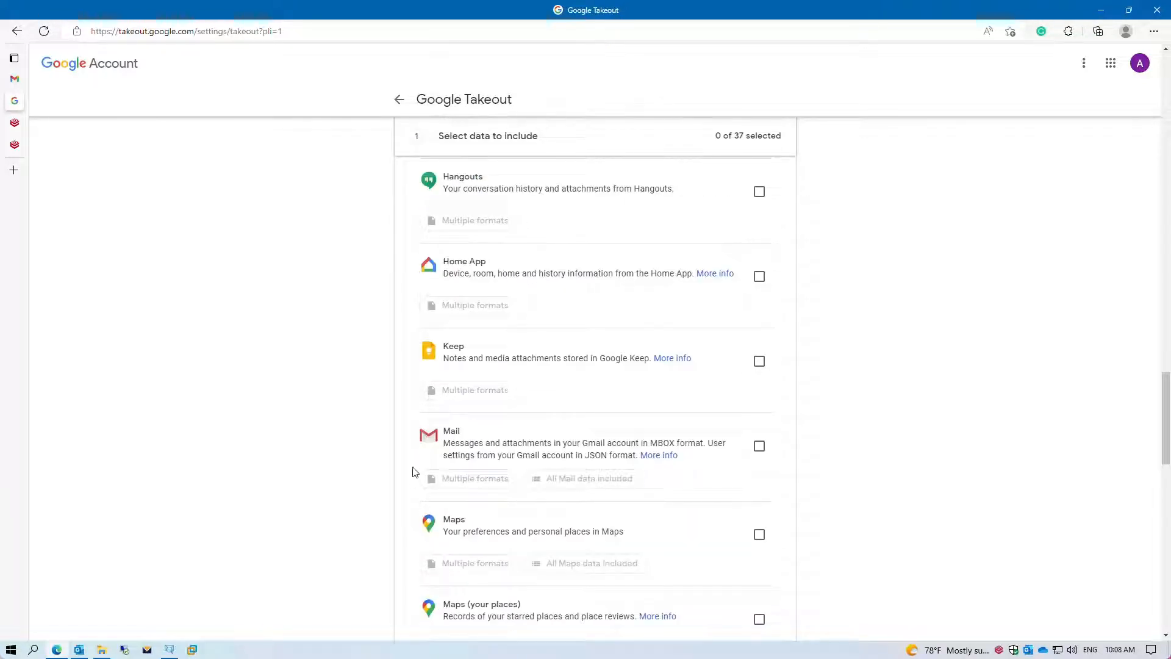
left_click(759, 447)
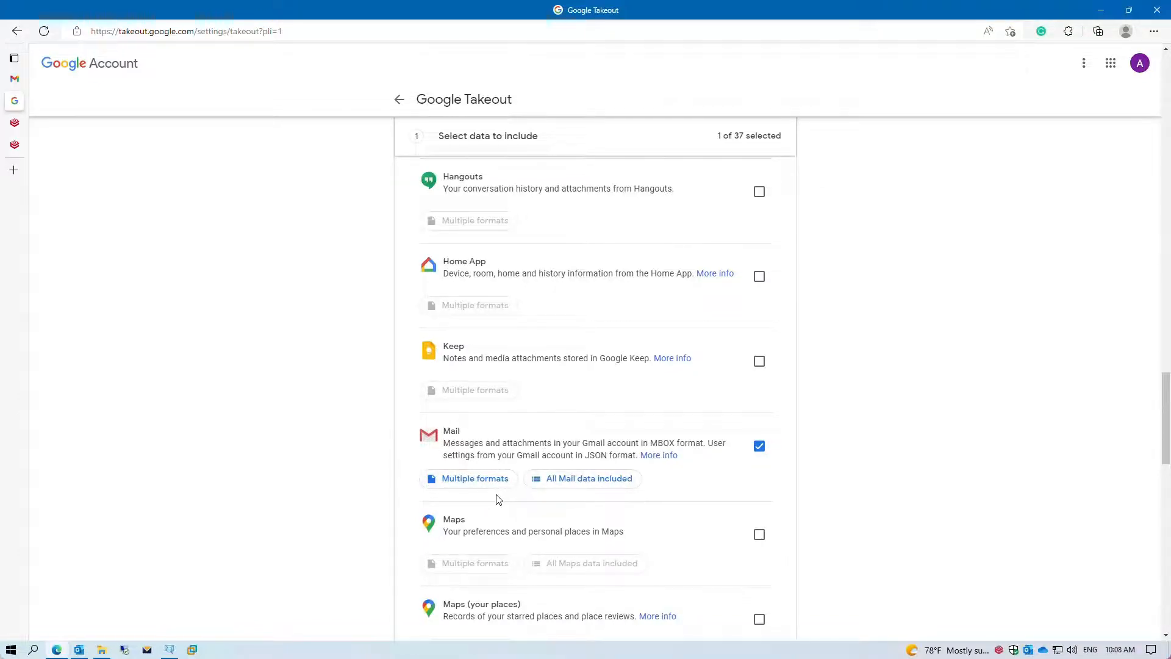
Review the label choices in the Mail content options and accept including all messages in Mail.
left_click(579, 480)
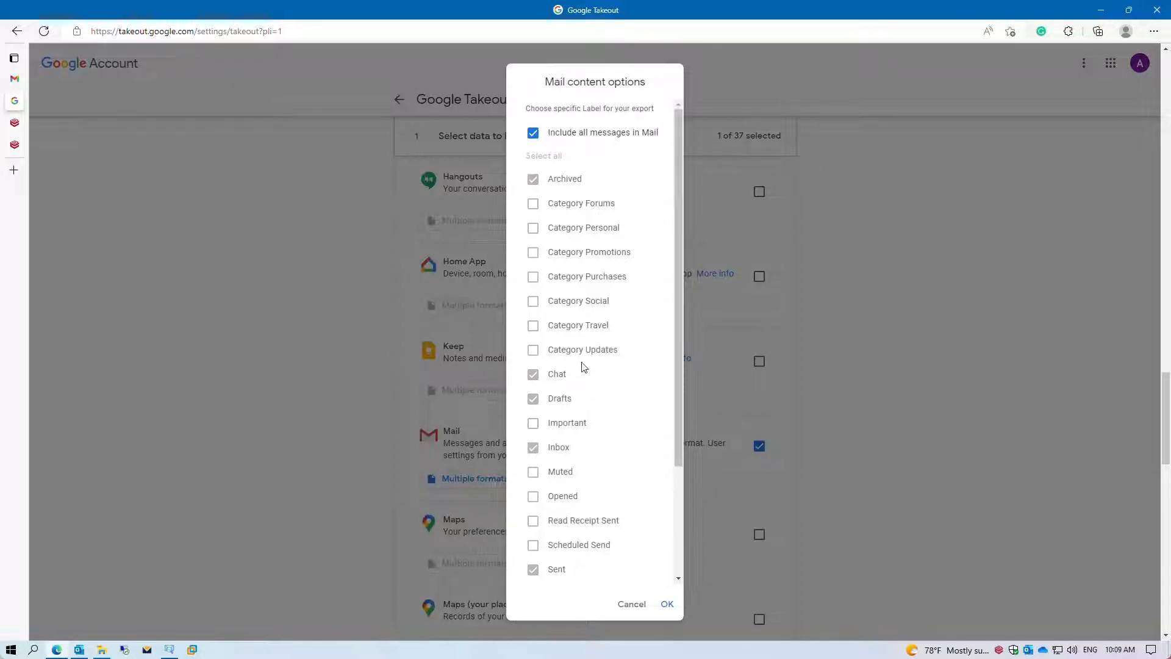
scroll(636, 581, "down", 3)
scroll(604, 491, "down", 5)
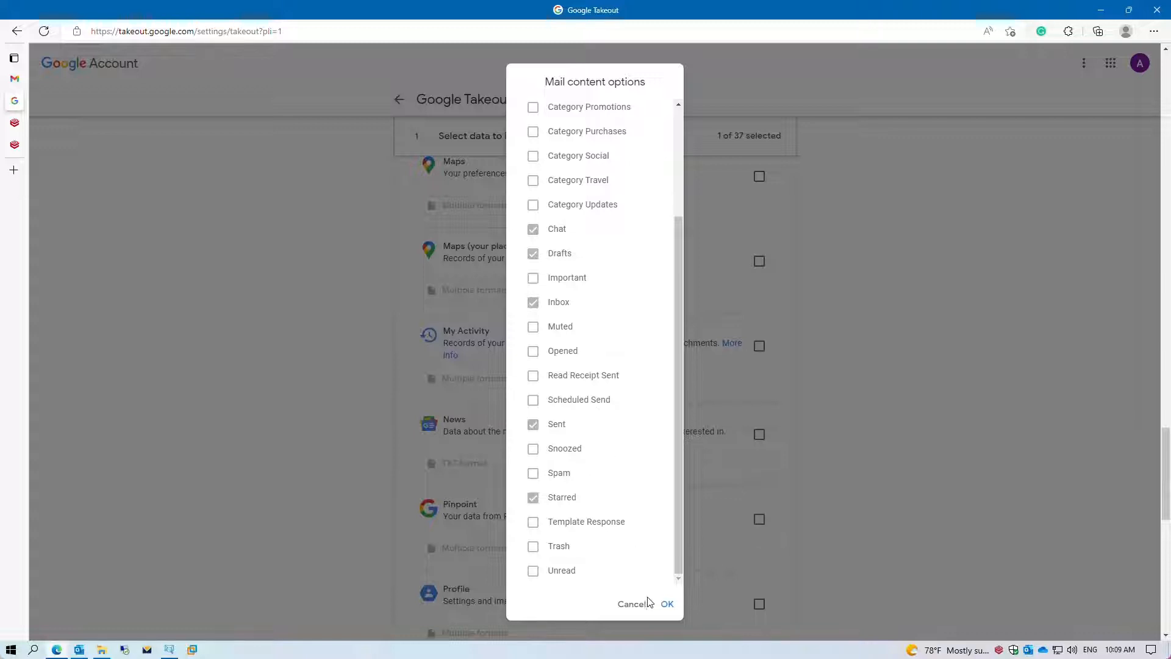
scroll(531, 288, "up", 3)
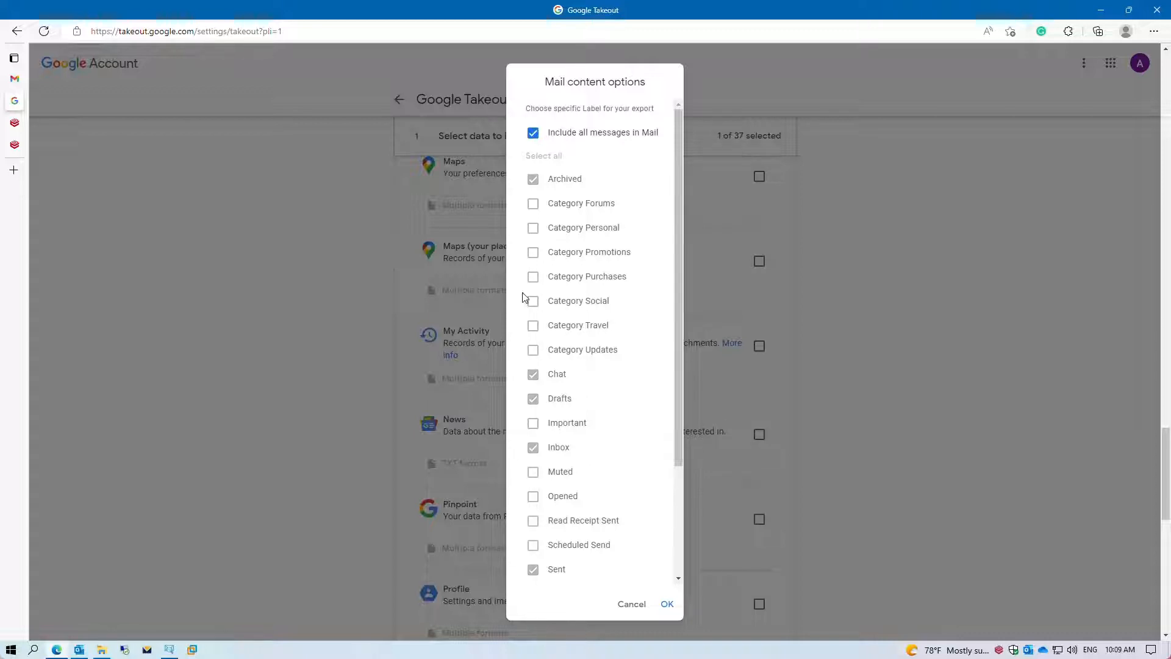
scroll(579, 354, "down", 3)
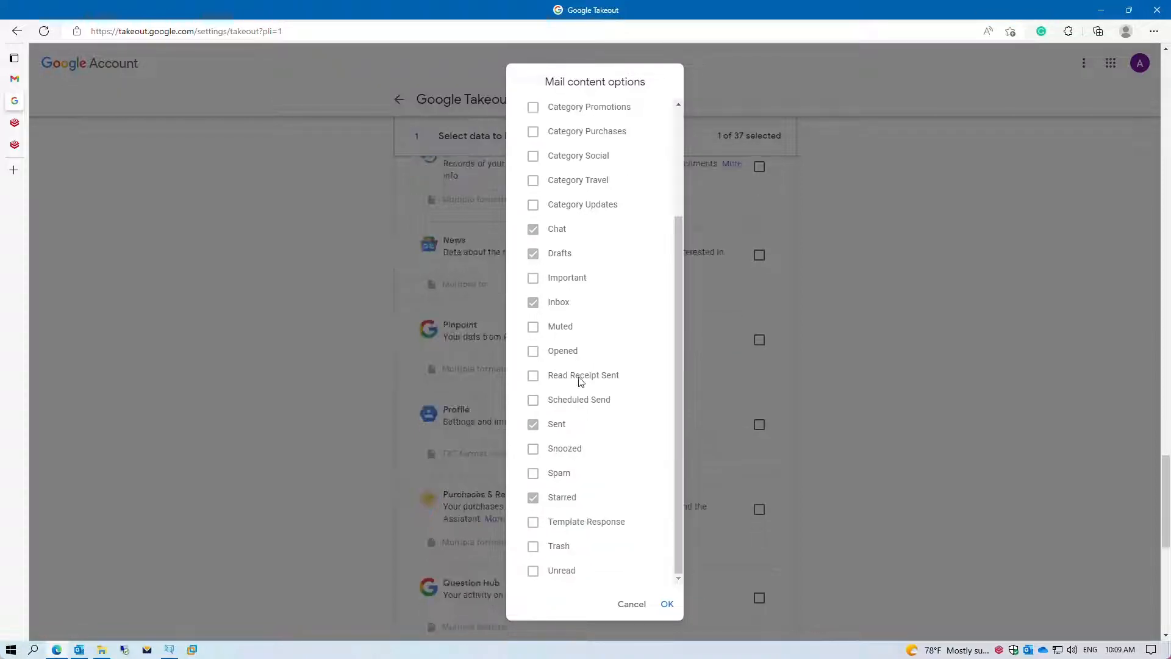
left_click(668, 606)
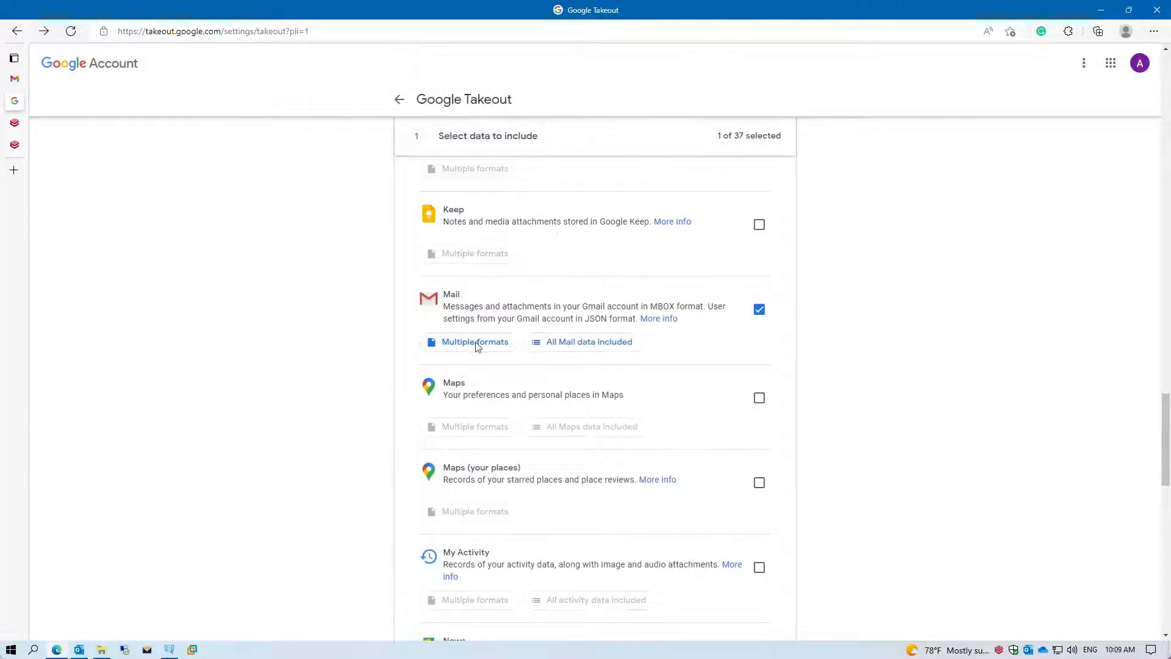
Check the Mail export formats and proceed to the file type, frequency and destination settings.
left_click(476, 347)
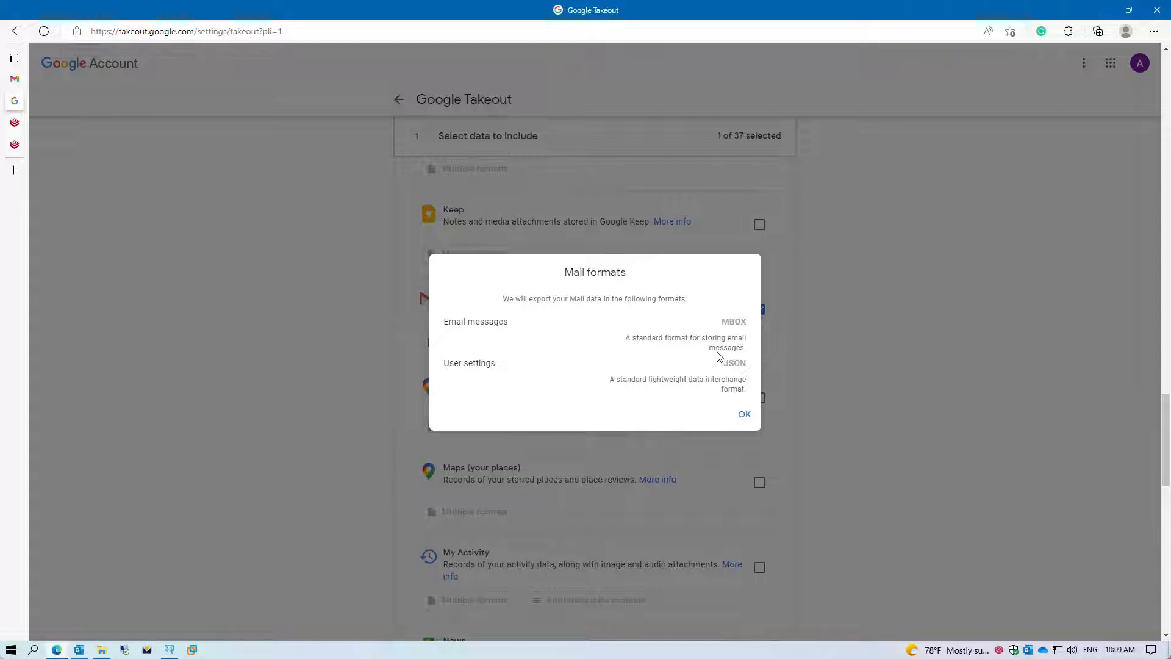
left_click(742, 417)
scroll(692, 416, "down", 15)
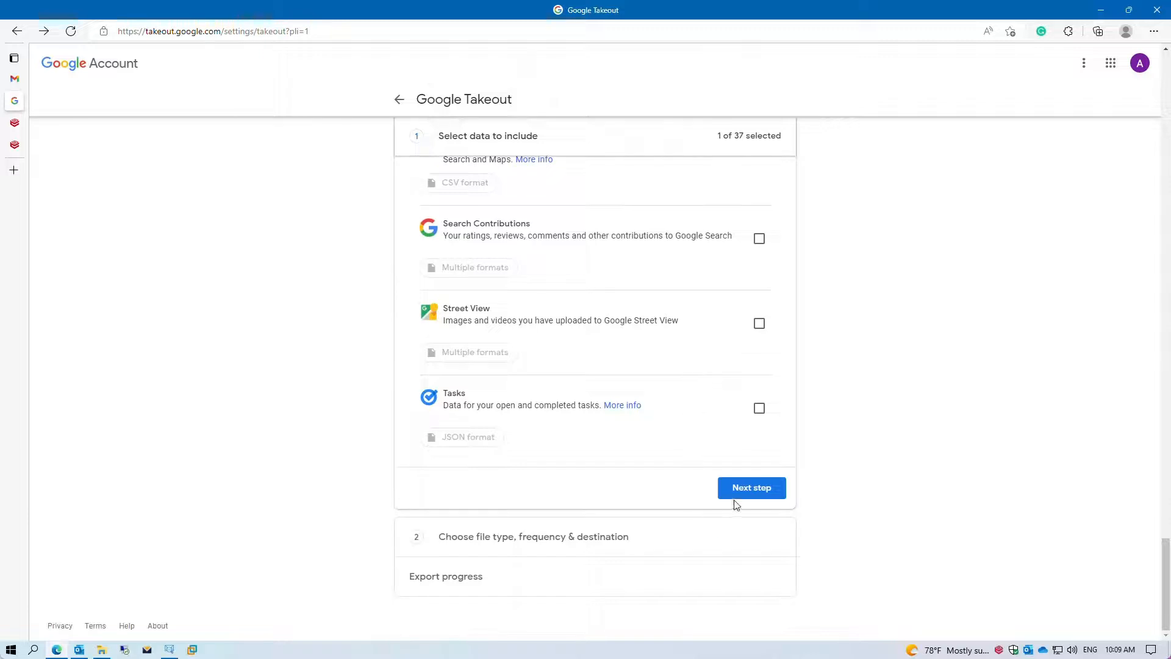
left_click(758, 491)
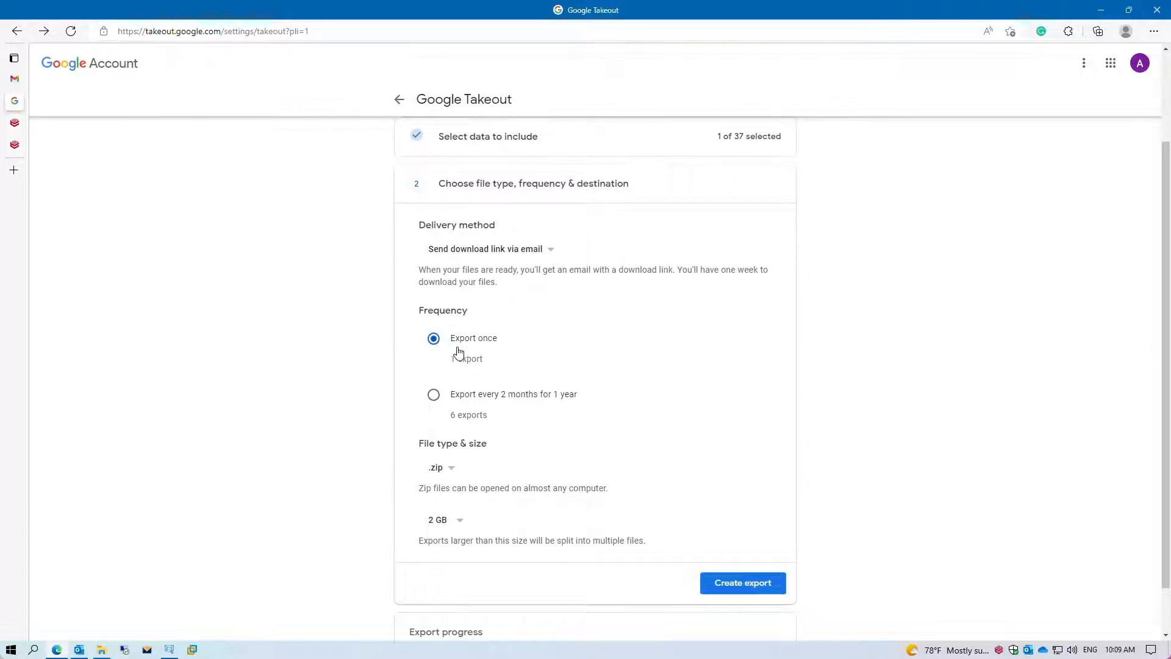
Keep the .zip file type, set the maximum file size to 10 GB and create the export.
left_click(452, 470)
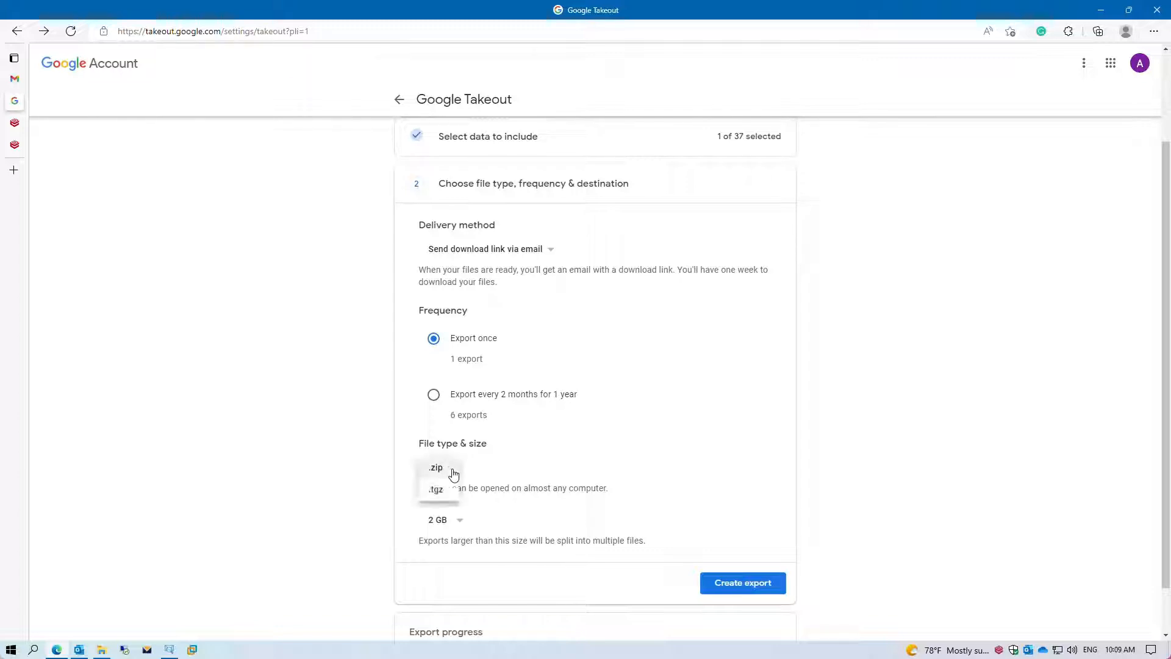
left_click(458, 521)
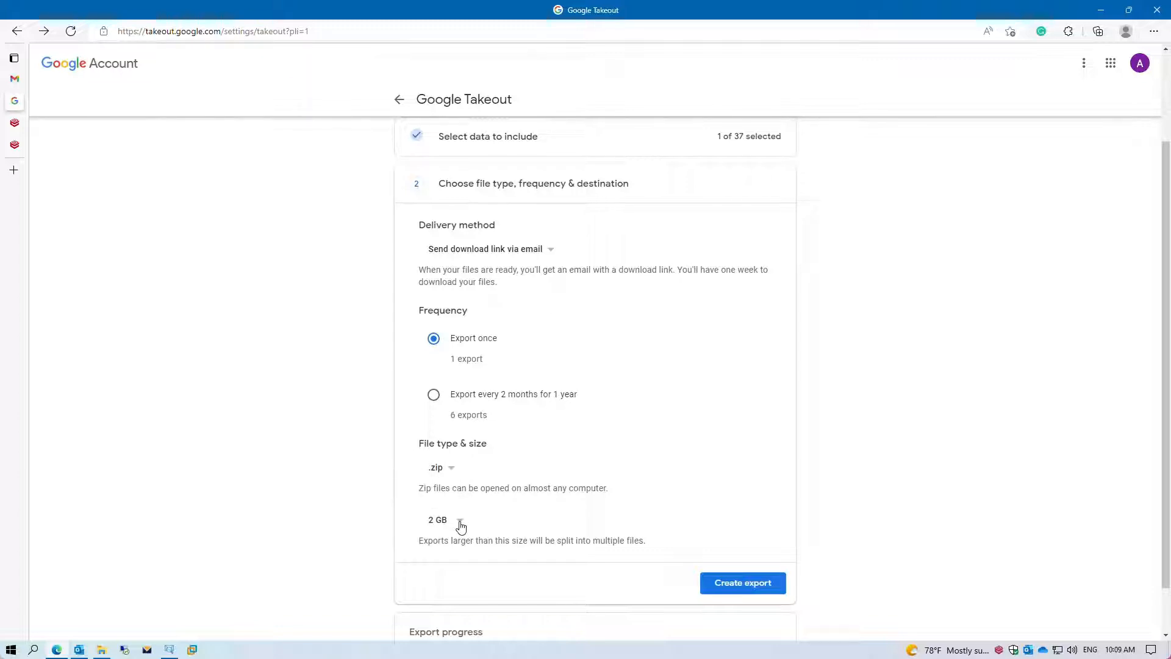
left_click(460, 523)
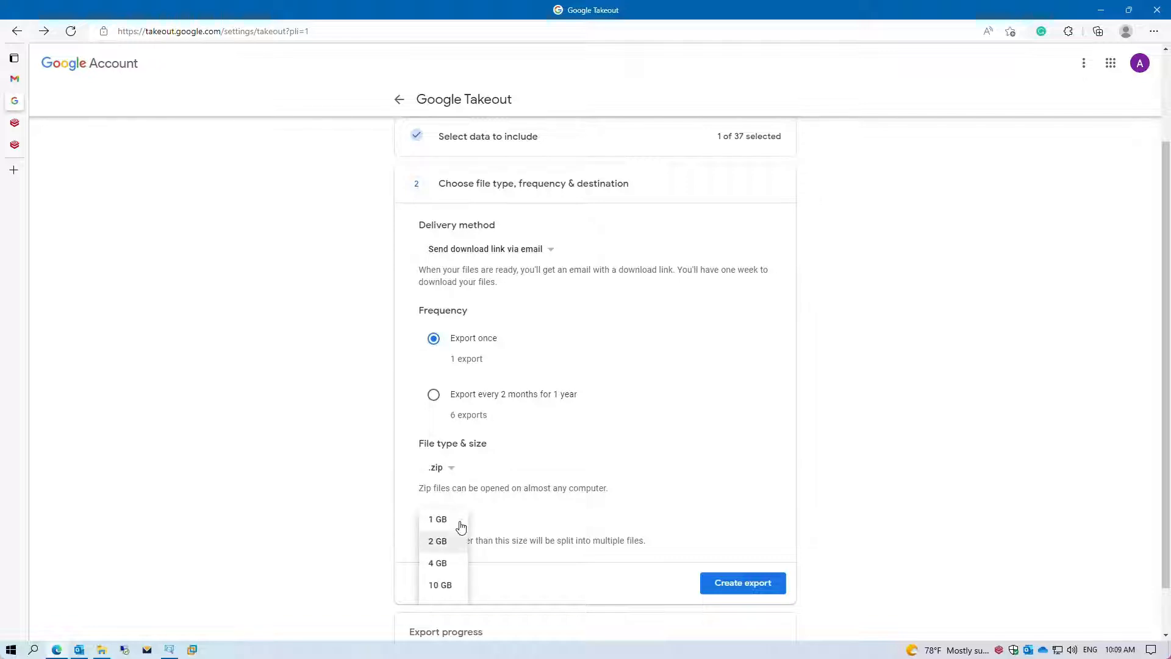
left_click(447, 587)
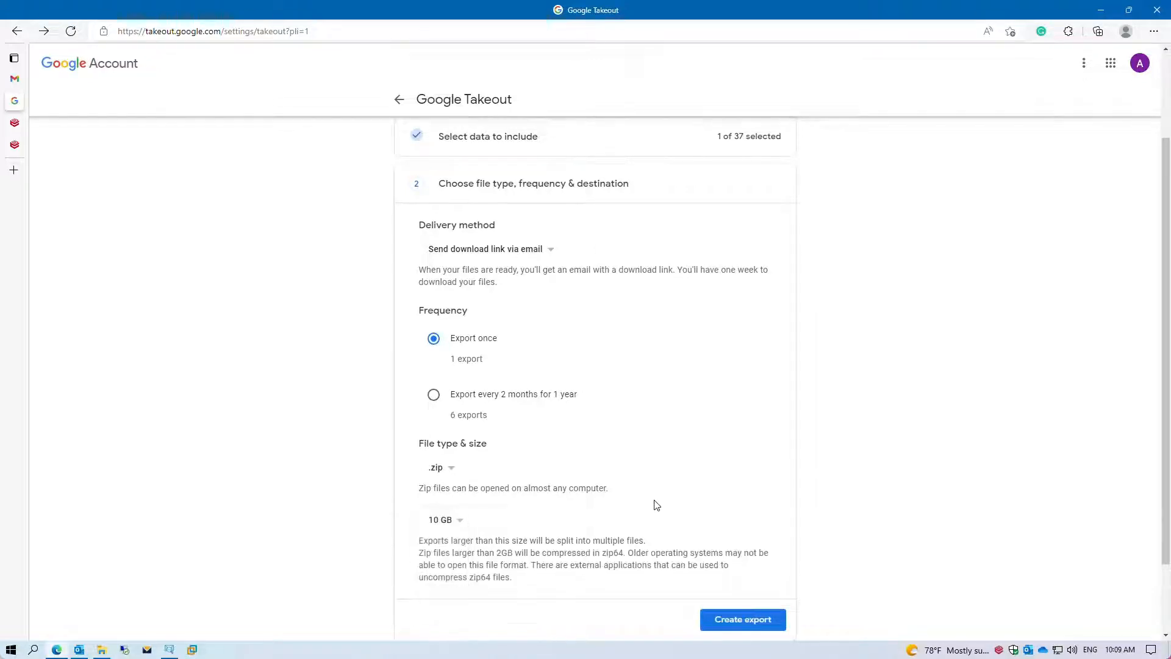
scroll(743, 521, "down", 2)
left_click(746, 531)
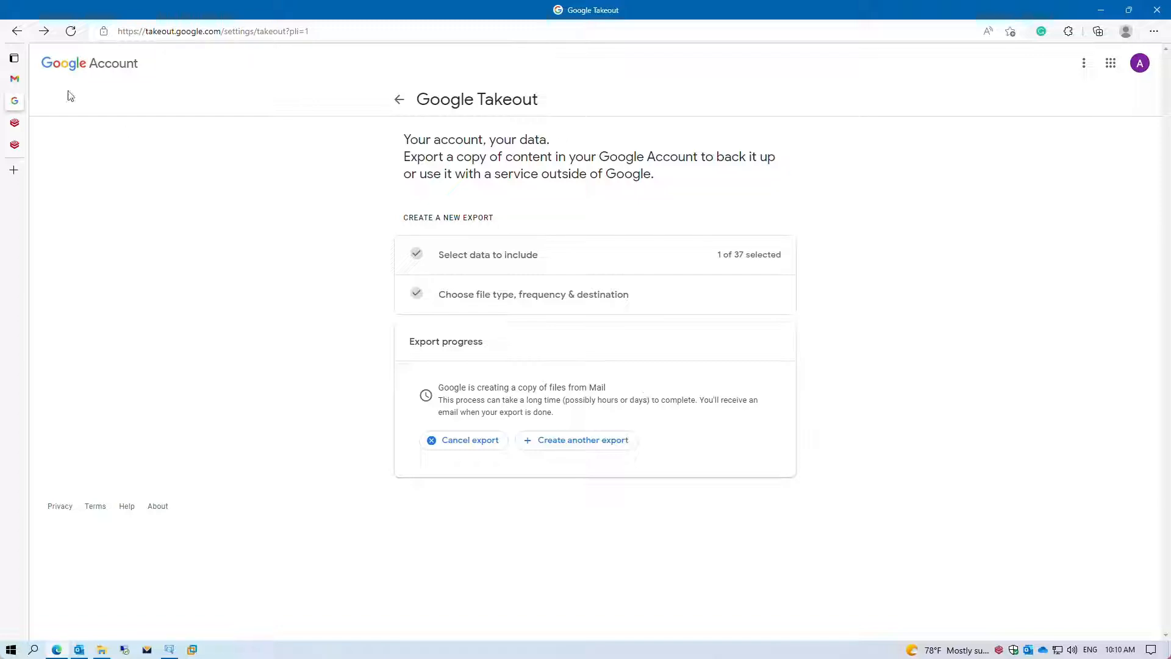
Open the "Your Google data is ready to download" email in Gmail and download the files, verifying with the account password.
left_click(14, 79)
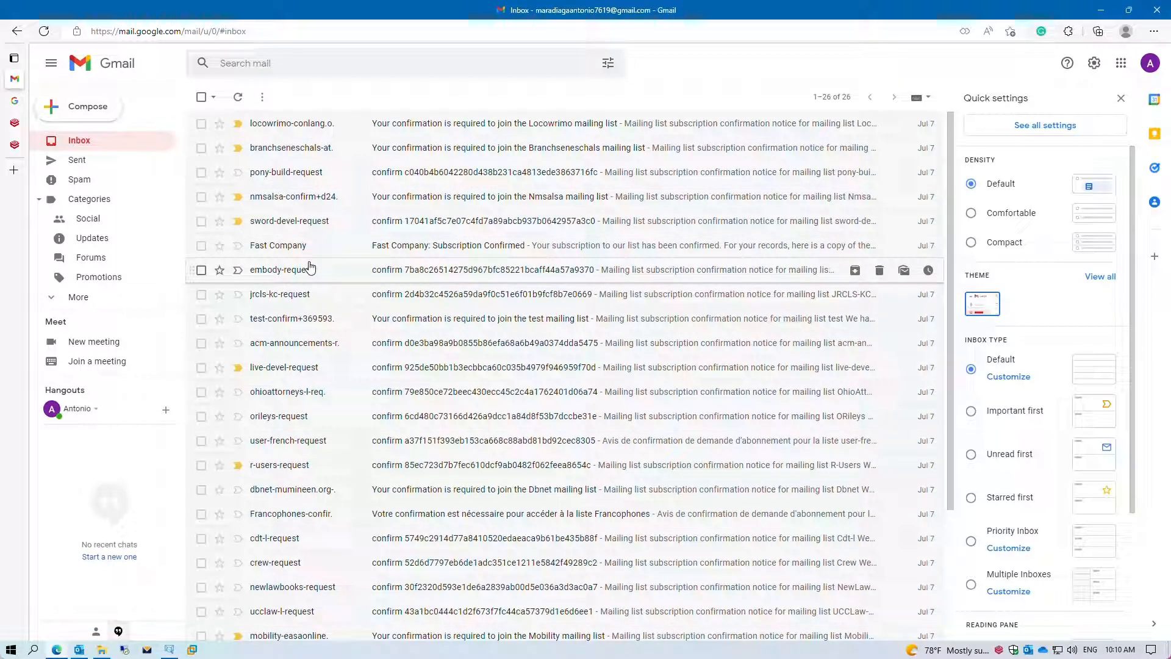
left_click(1120, 100)
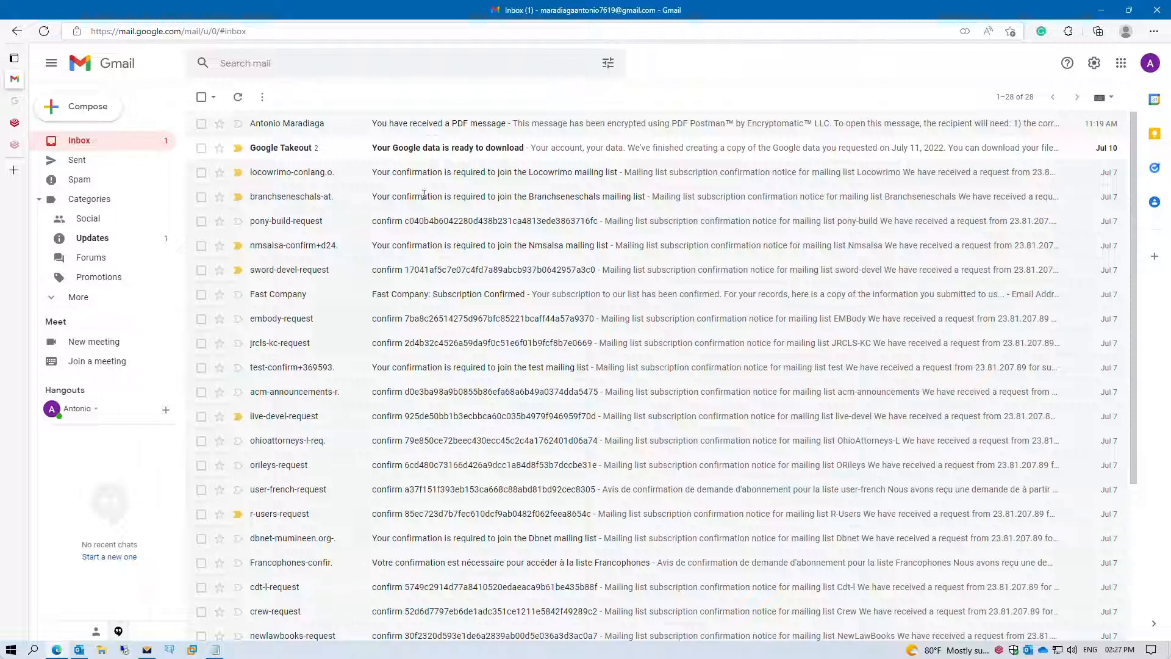
left_click(421, 154)
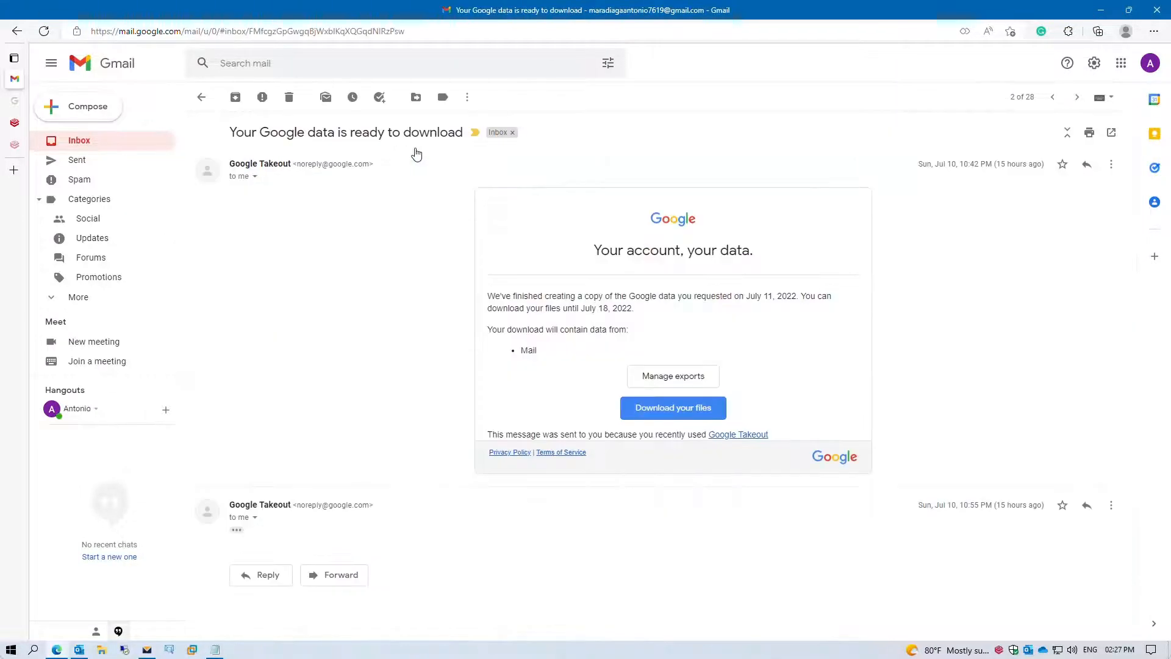
left_click(695, 412)
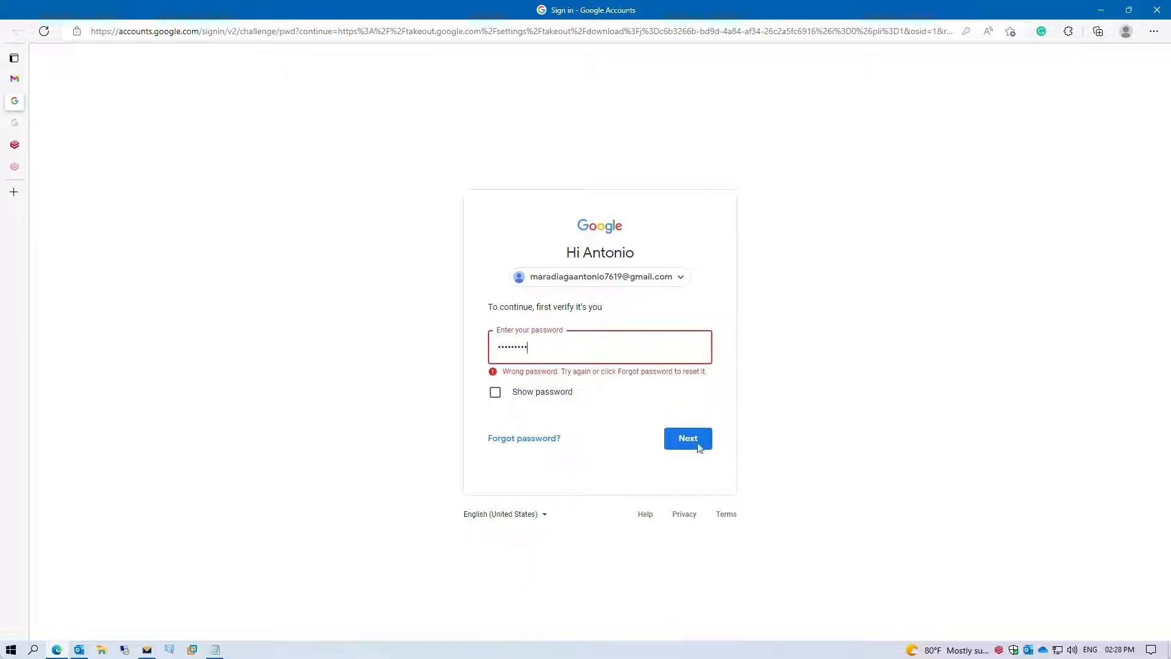
left_click(699, 443)
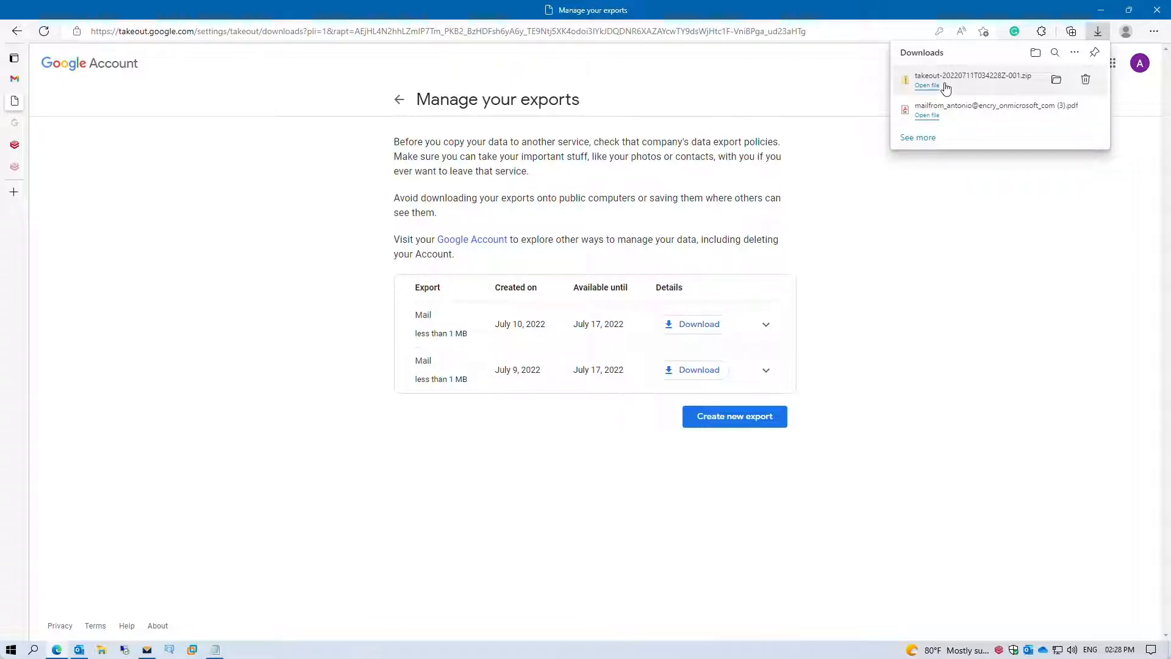
Locate takeout-20220711T034228Z-001.zip in the Downloads folder and extract all its files to the suggested destination.
left_click(1055, 80)
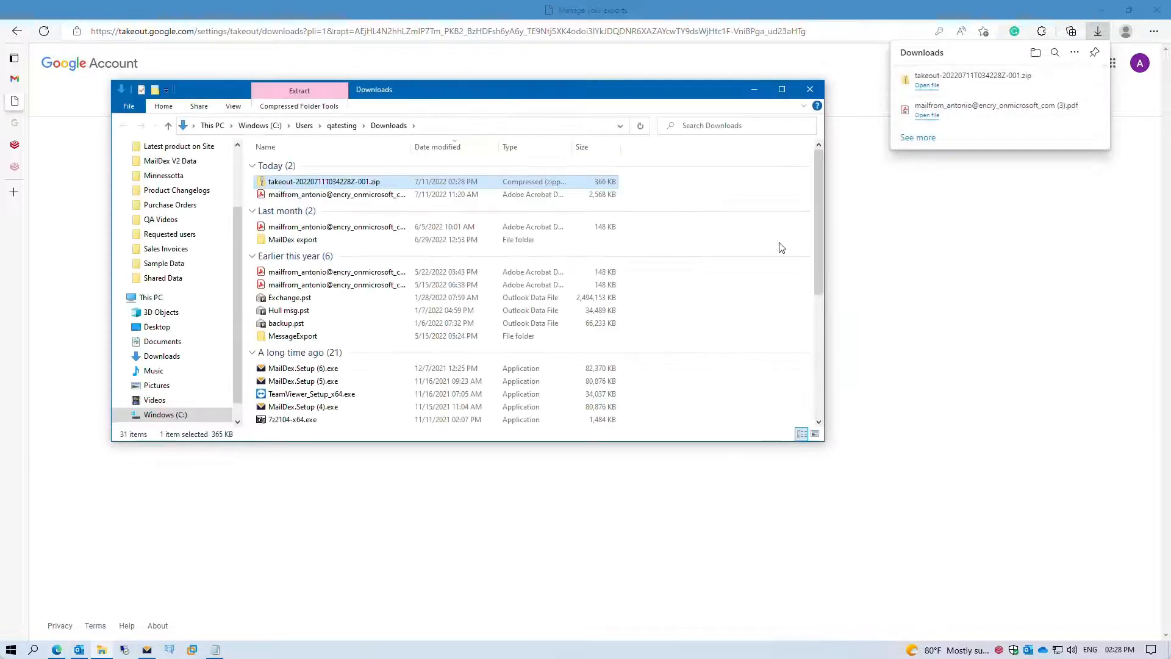
right_click(338, 182)
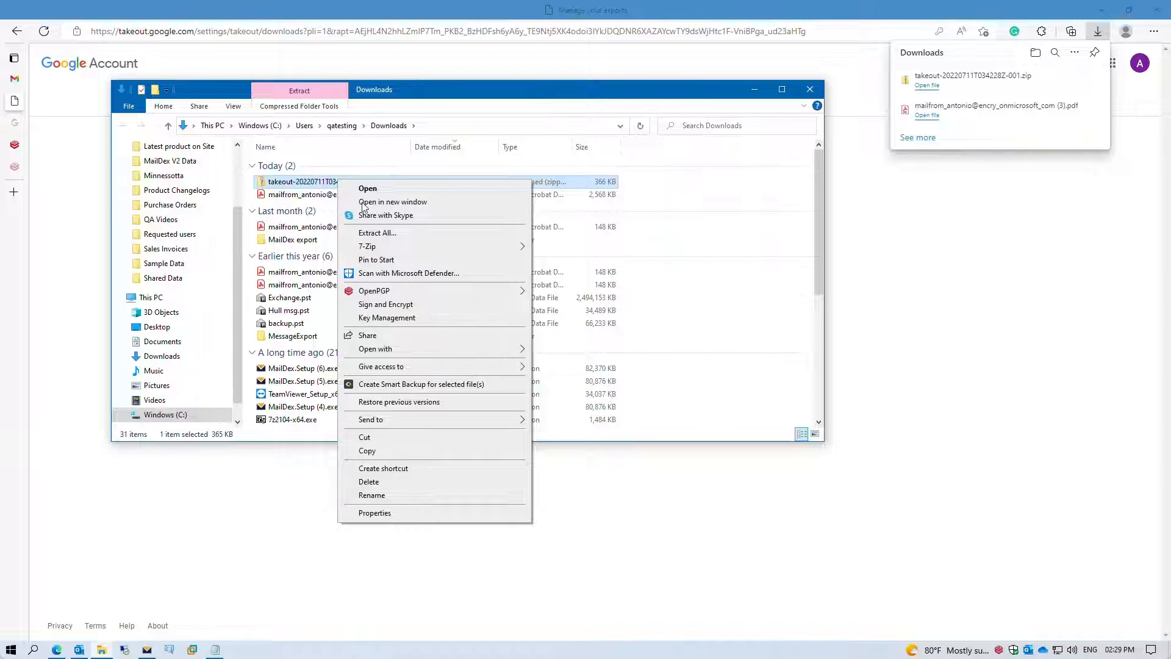
left_click(388, 236)
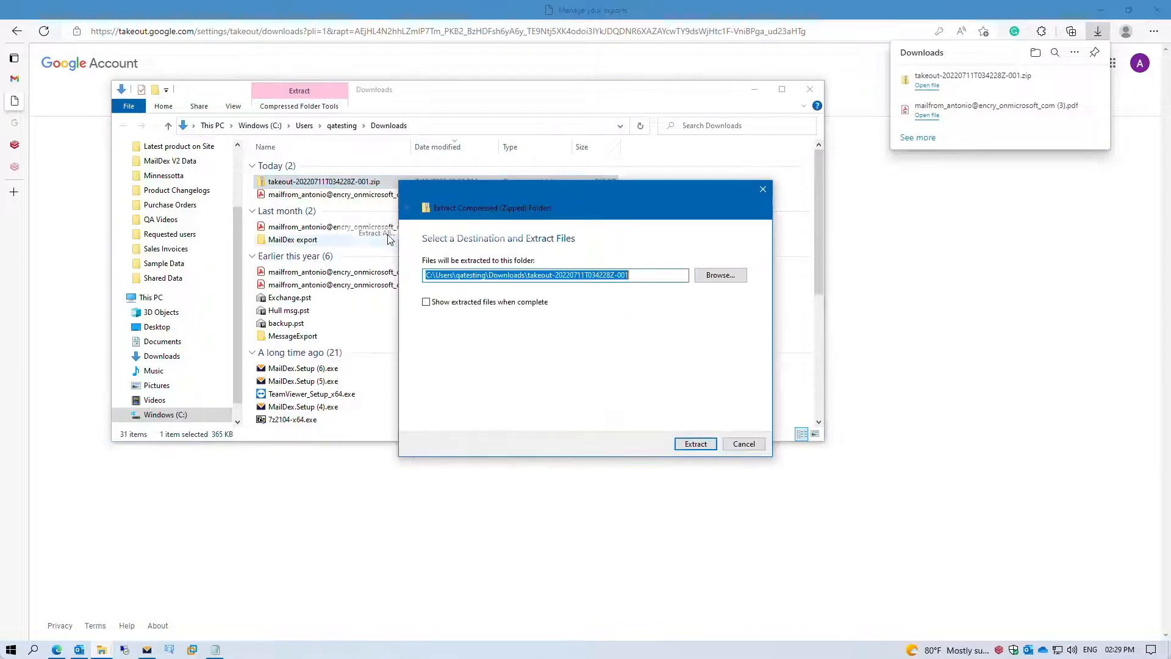
left_click(695, 445)
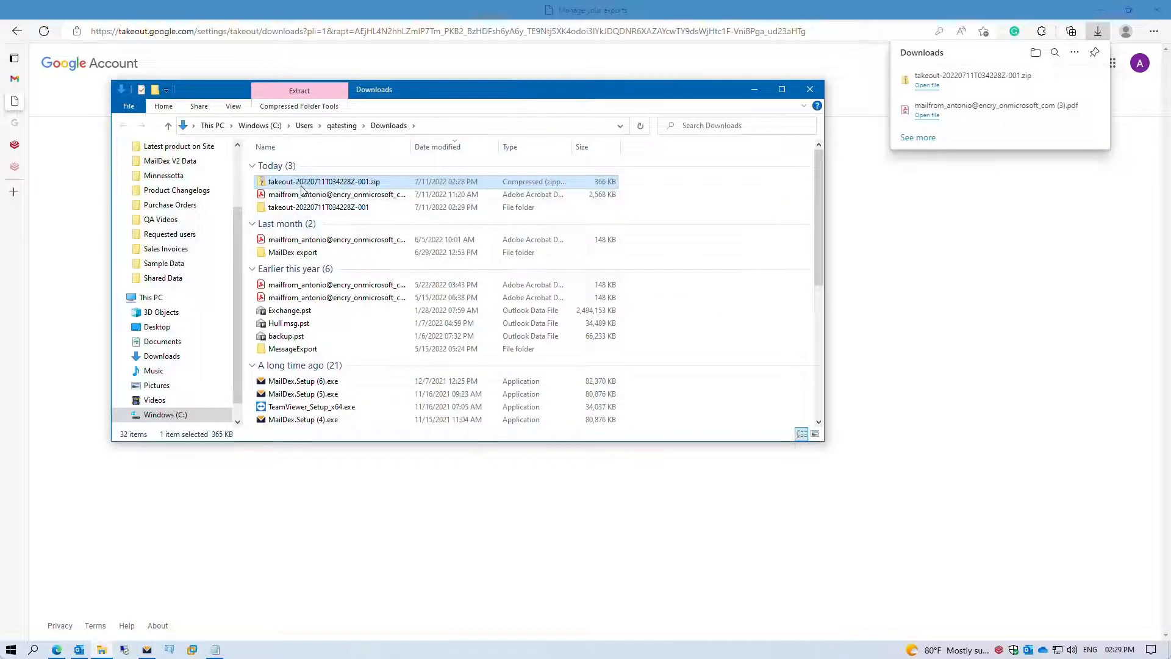
Inspect the contents of the extracted takeout folder down to Takeout > Mail, widening the Name column, and close the window.
double_click(302, 207)
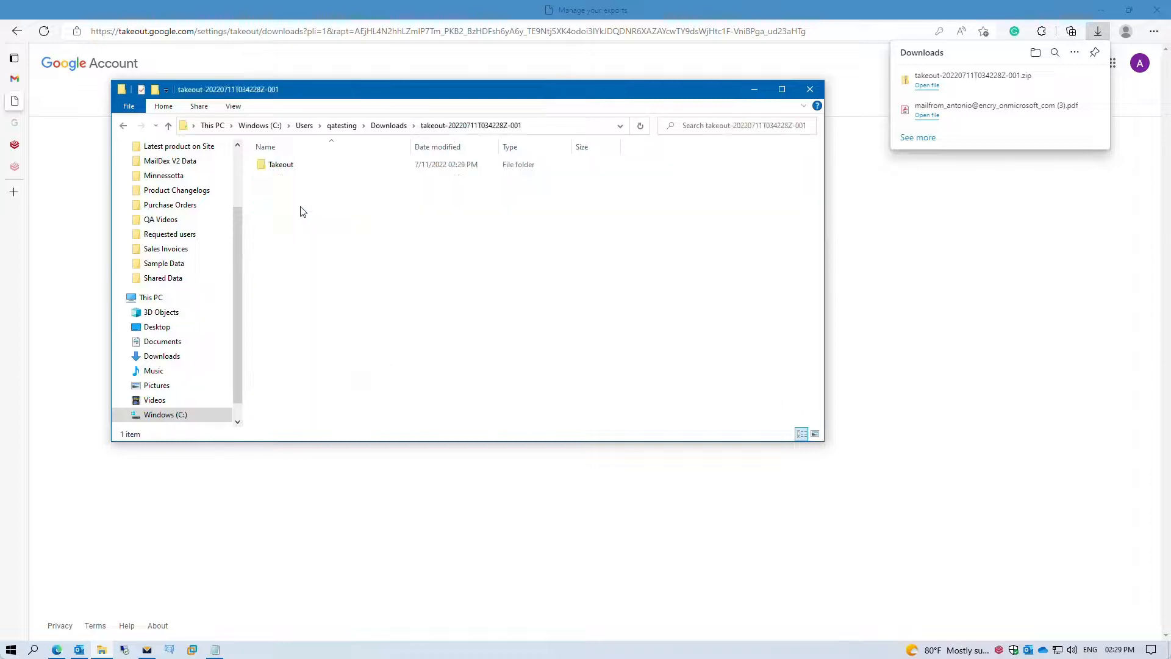
double_click(286, 165)
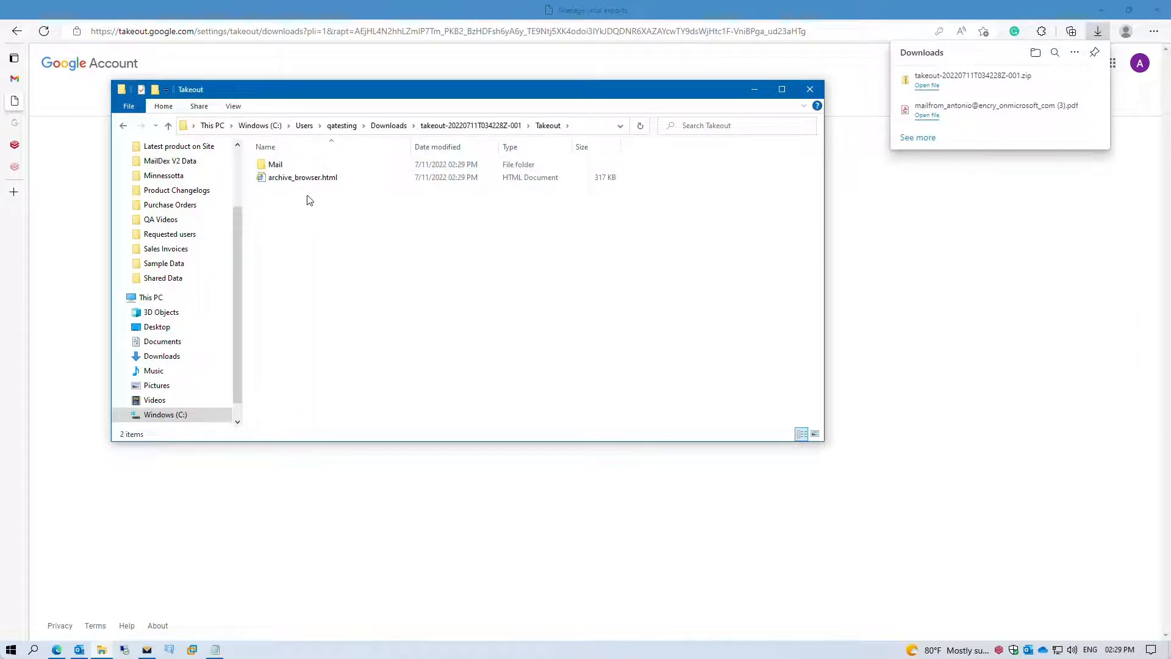
double_click(272, 166)
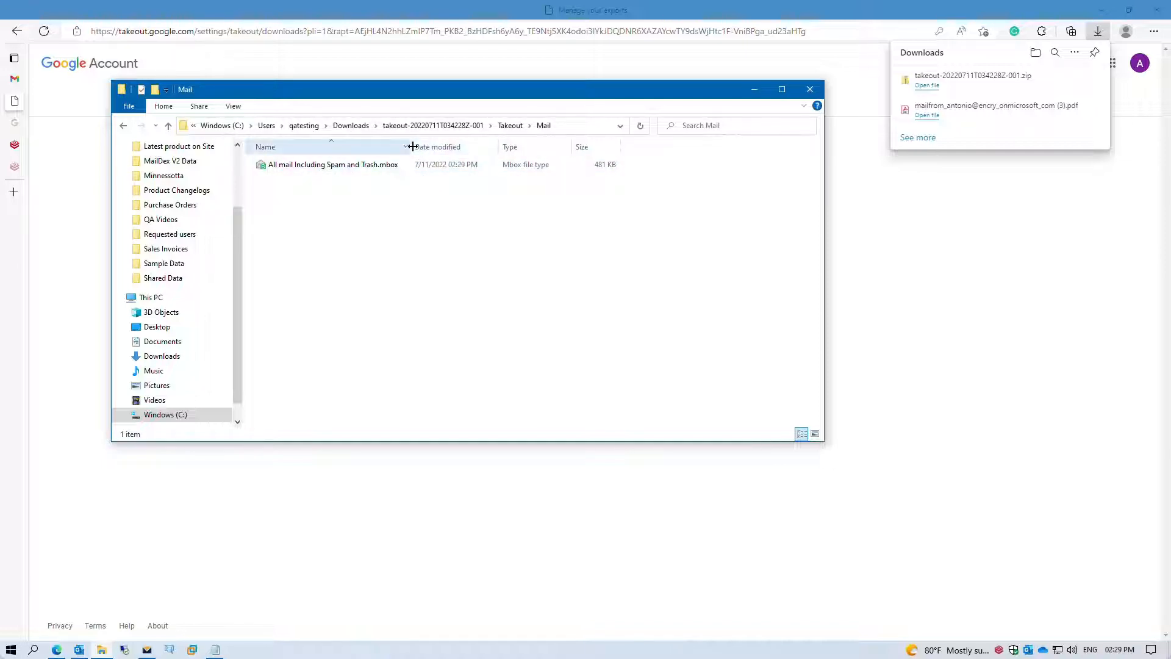
left_click_drag(410, 147, 470, 147)
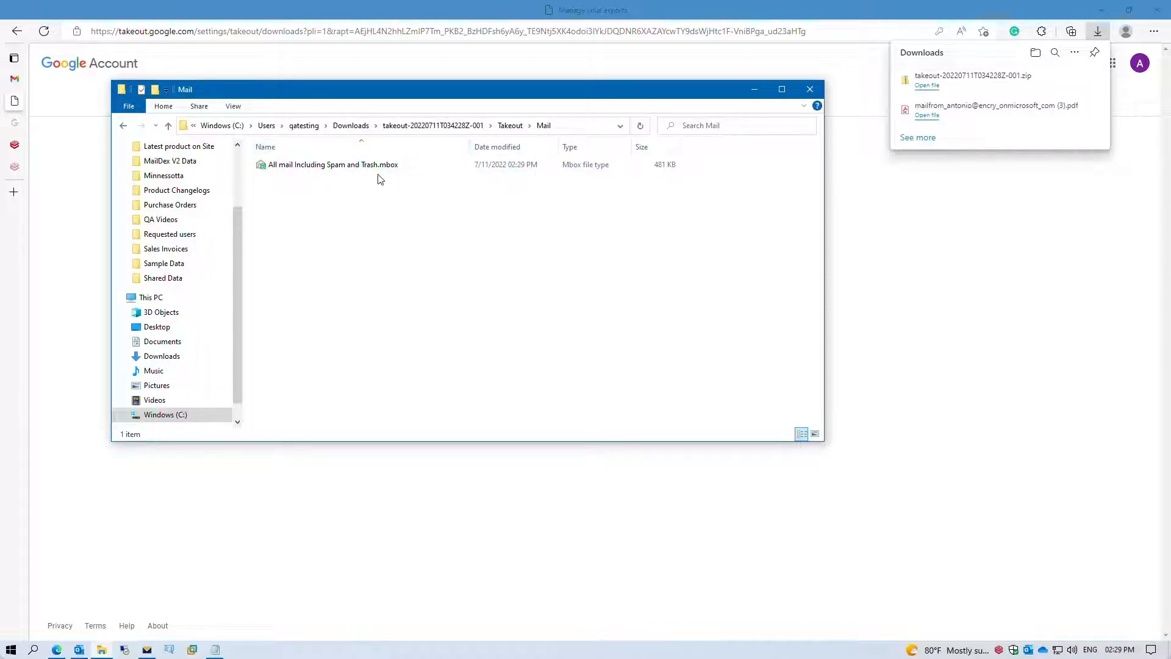
left_click(810, 90)
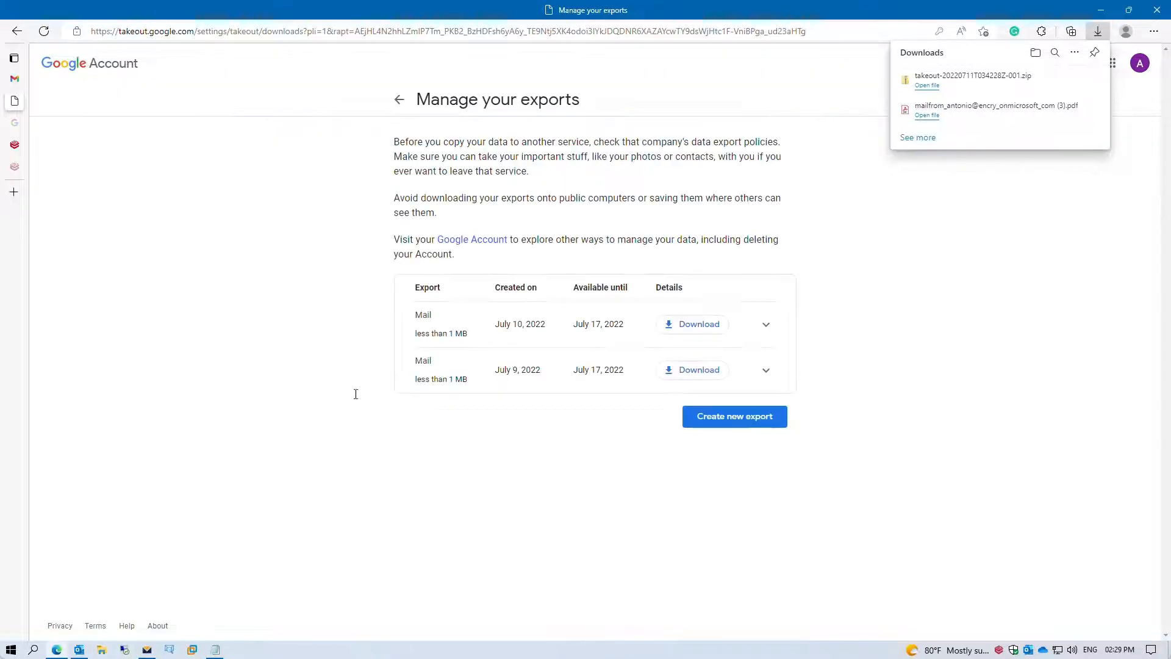
Switch to MailDex and add "All mail Including Spam and Trash.mbox" from the extracted Takeout Mail folder to the "Mbox from Gmail" project.
left_click(147, 650)
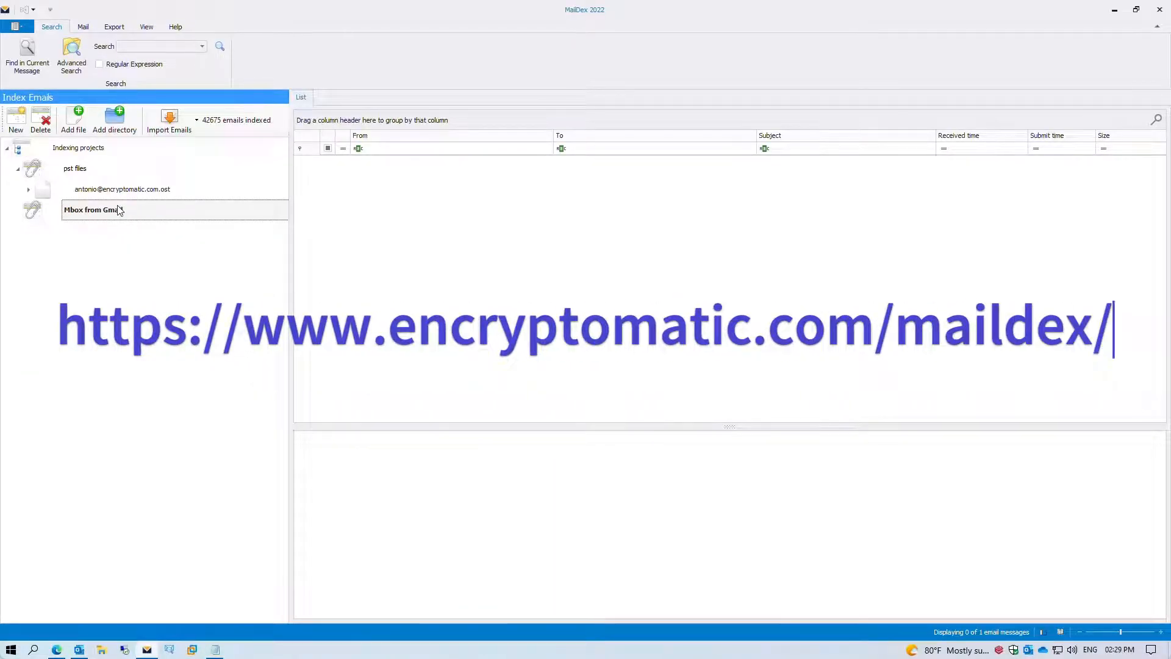
left_click(75, 129)
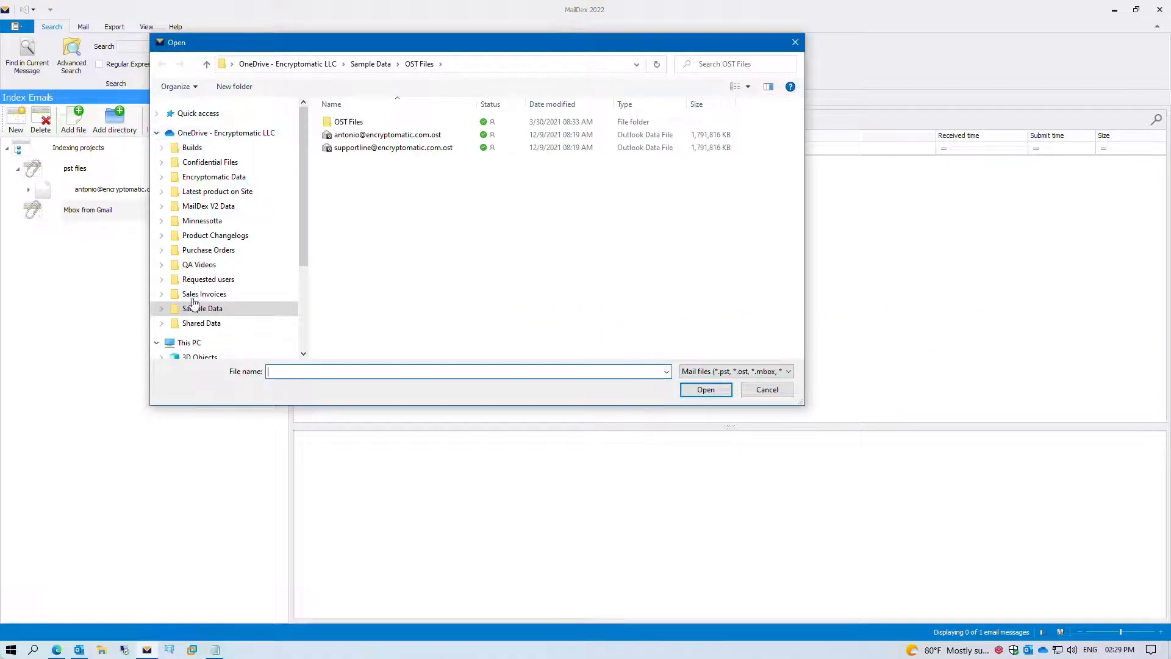
scroll(211, 238, "down", 2)
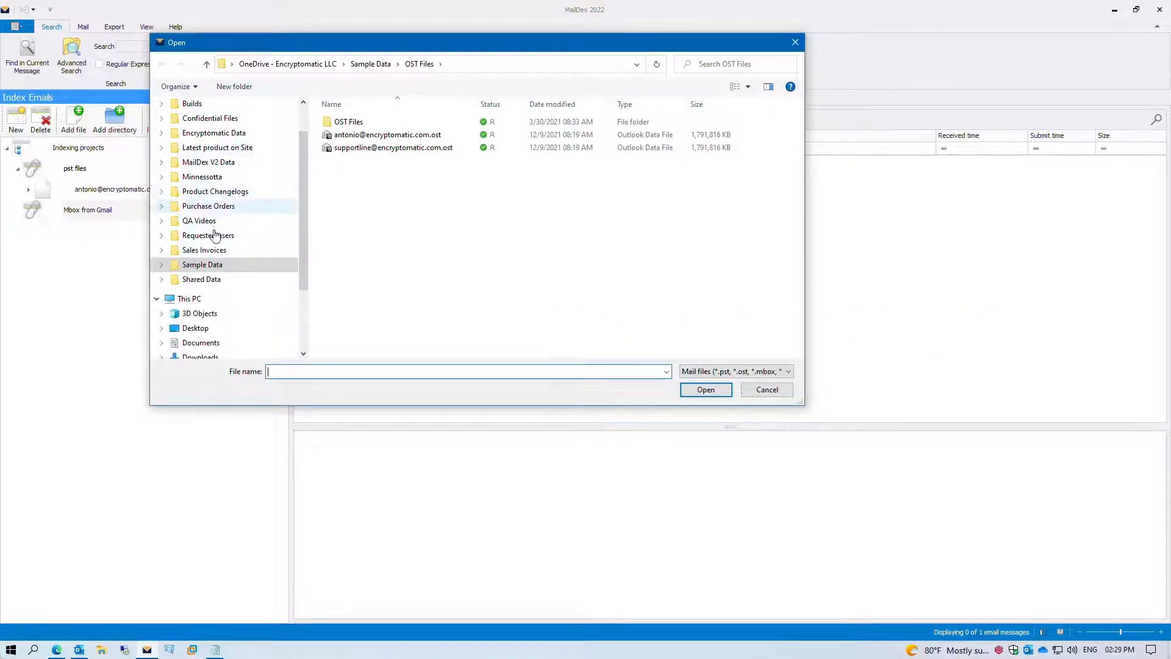
left_click(201, 343)
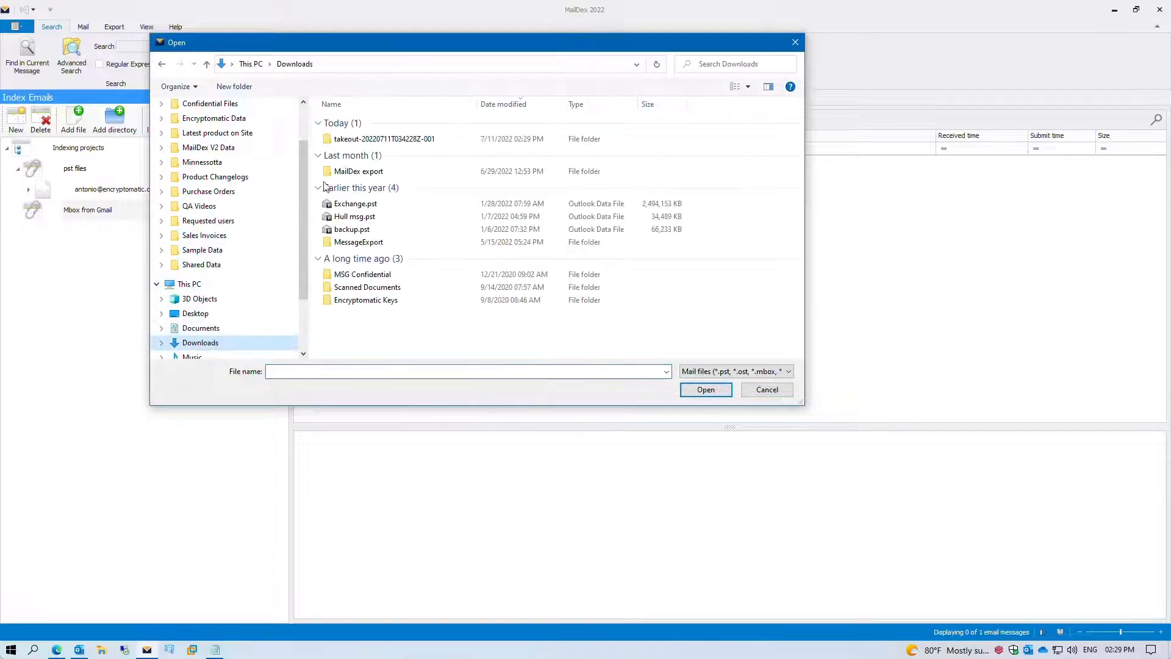
double_click(355, 140)
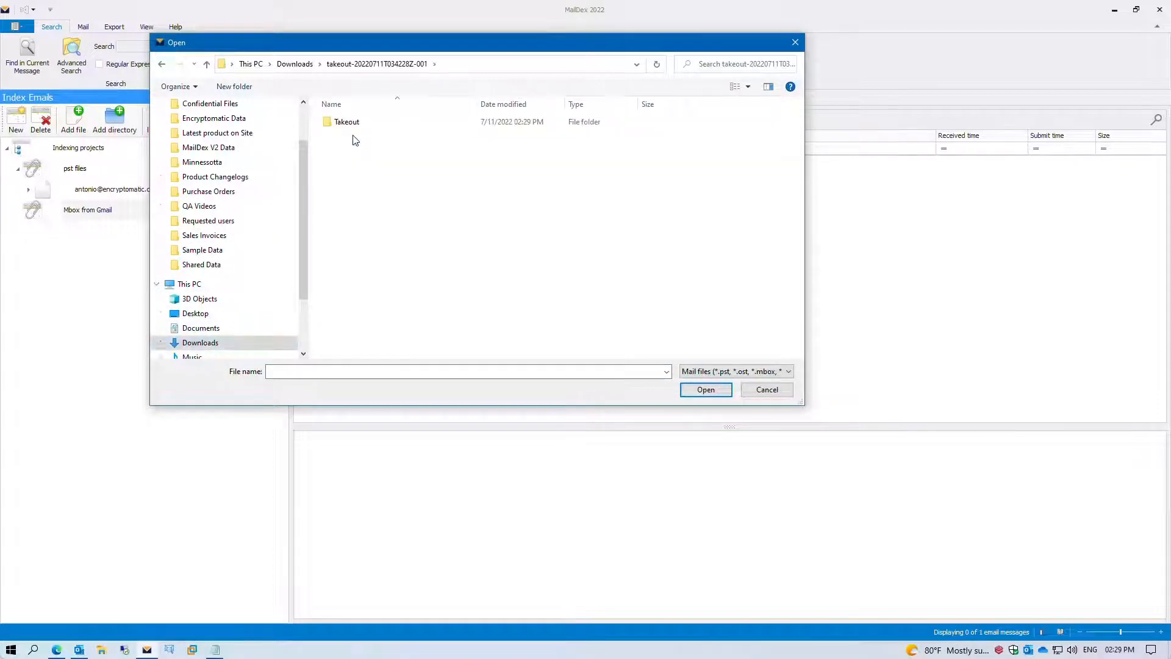
double_click(345, 122)
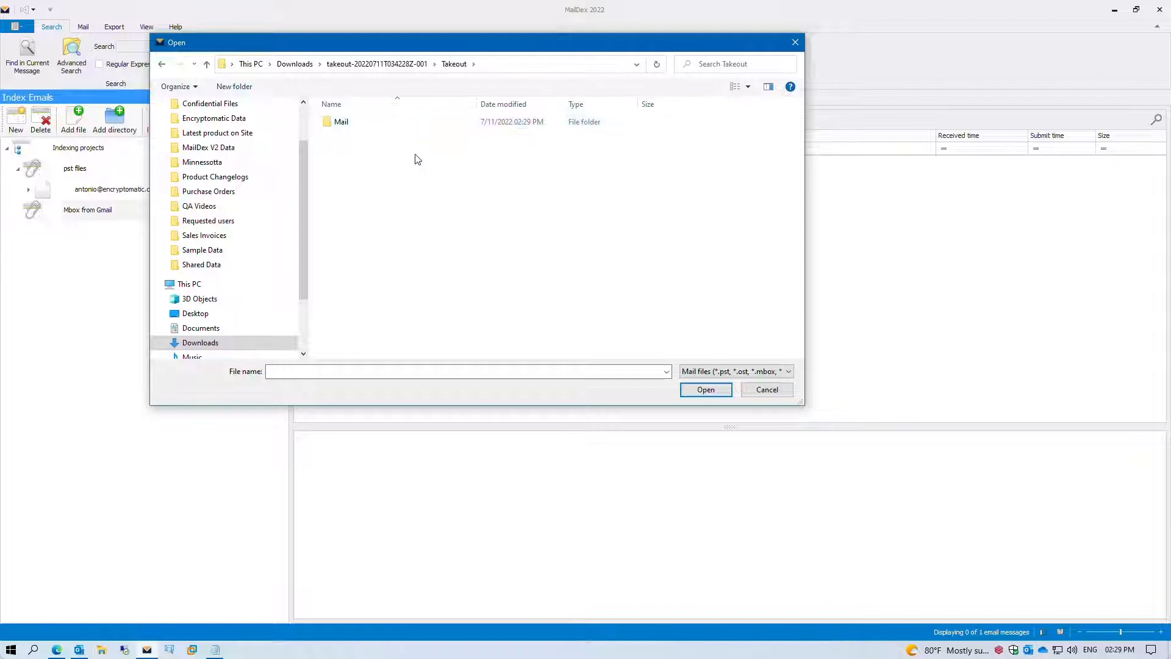
double_click(356, 124)
left_click(359, 128)
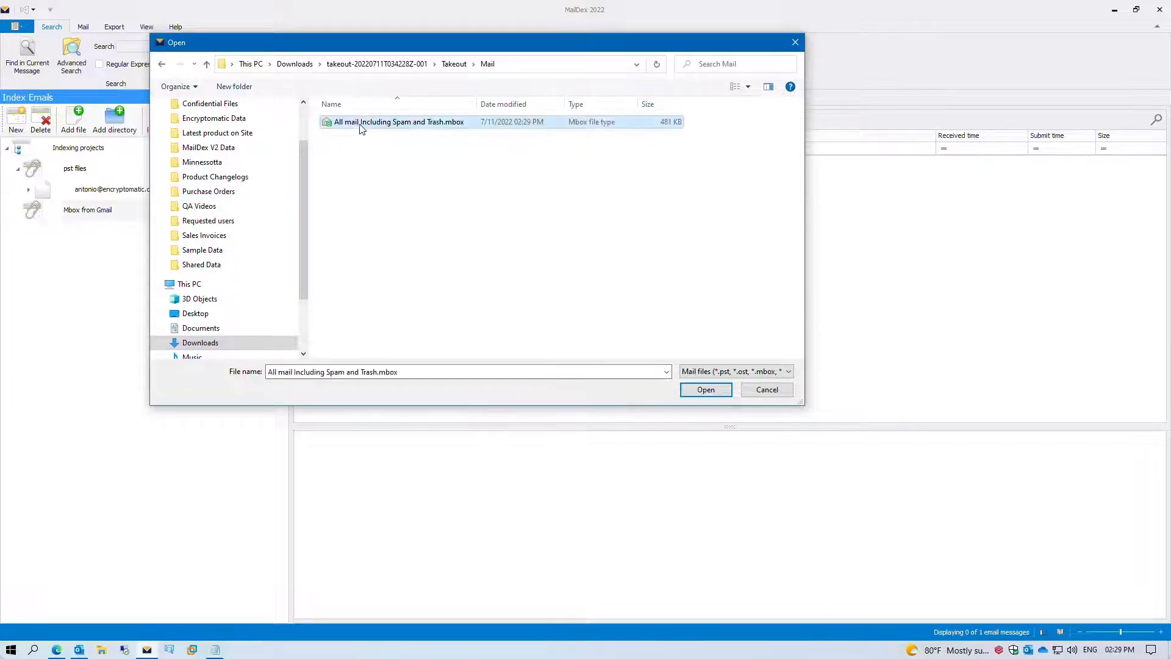
left_click(711, 394)
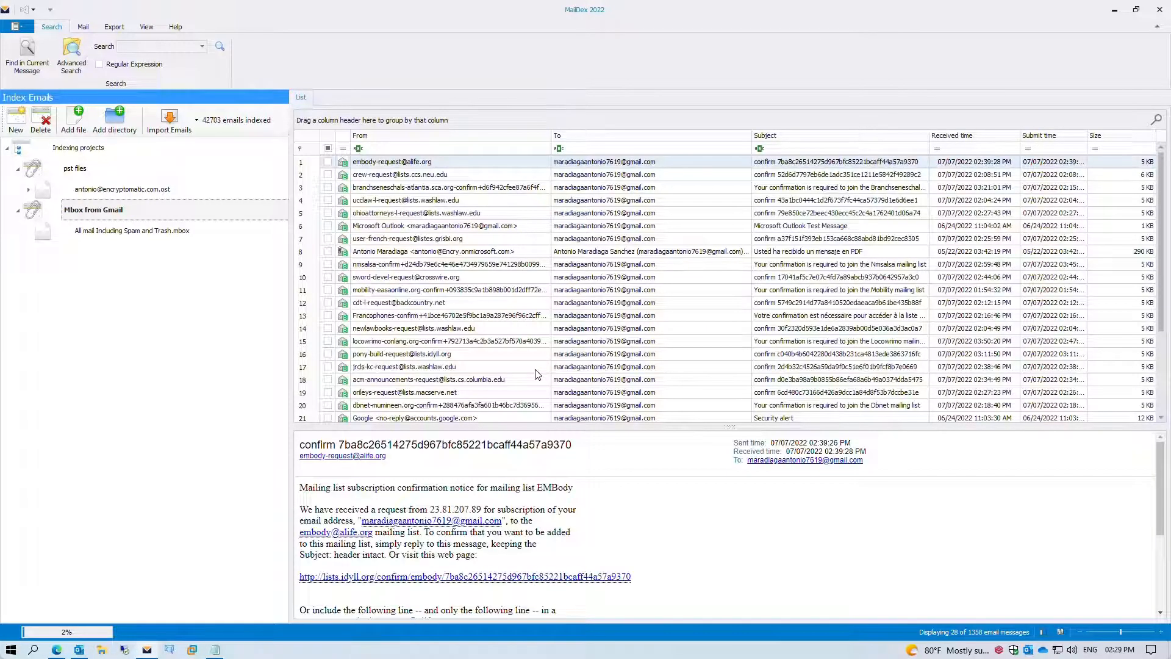
Select the added mbox file under "Mbox from Gmail" and look through its message list.
left_click(199, 236)
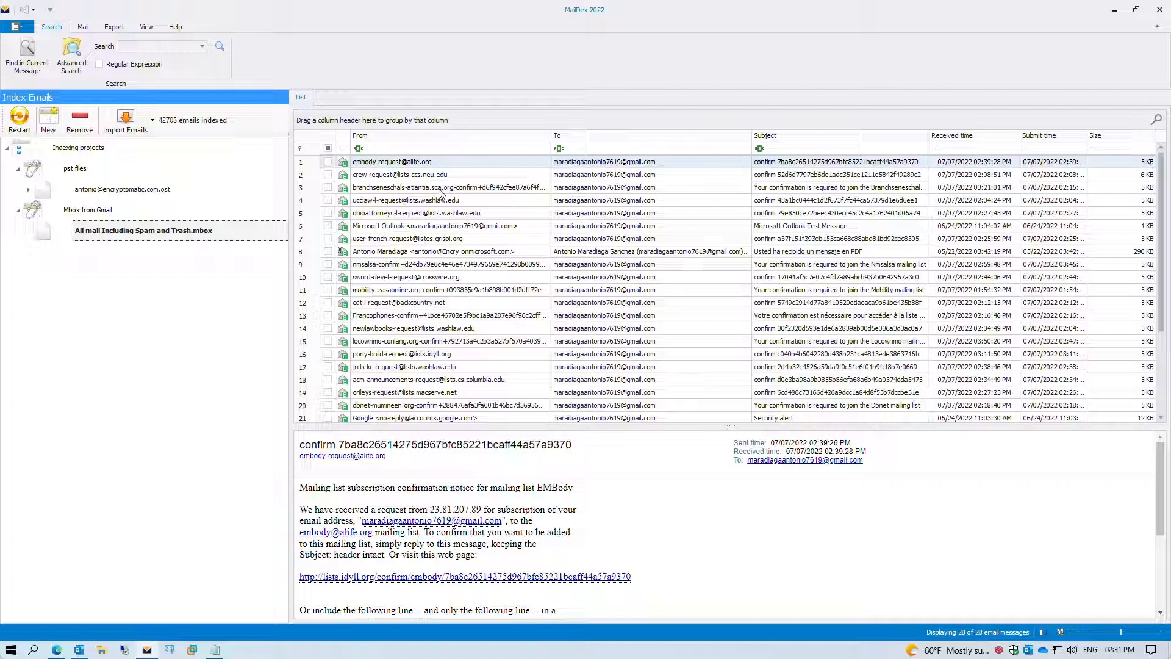
scroll(441, 193, "down", 3)
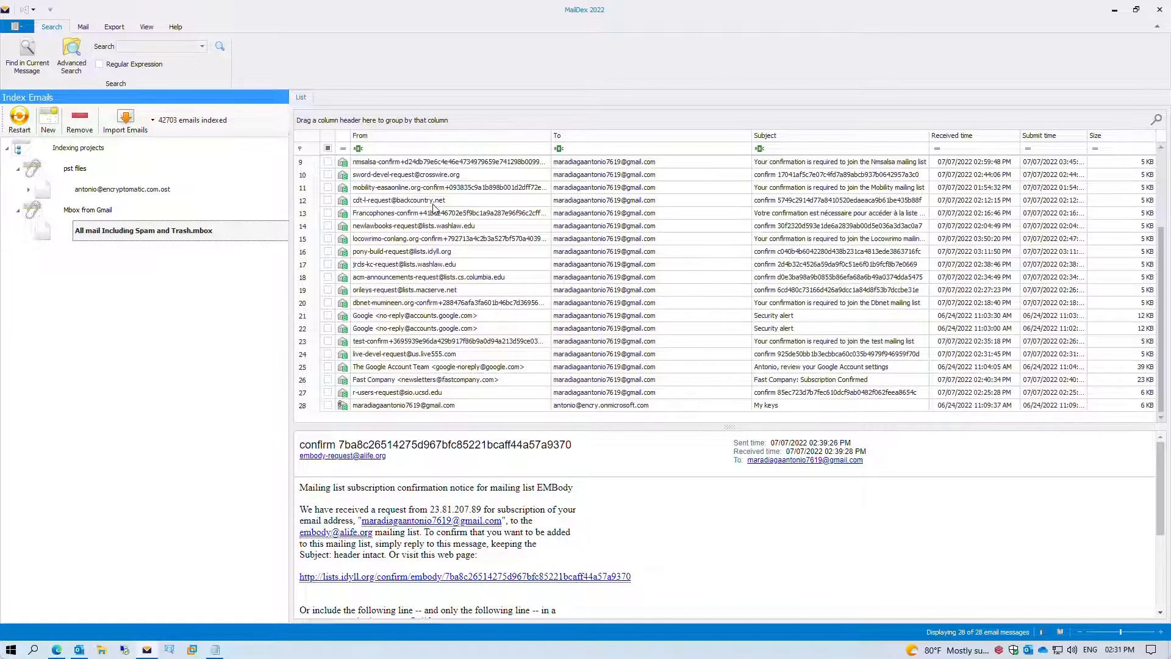
scroll(435, 209, "up", 3)
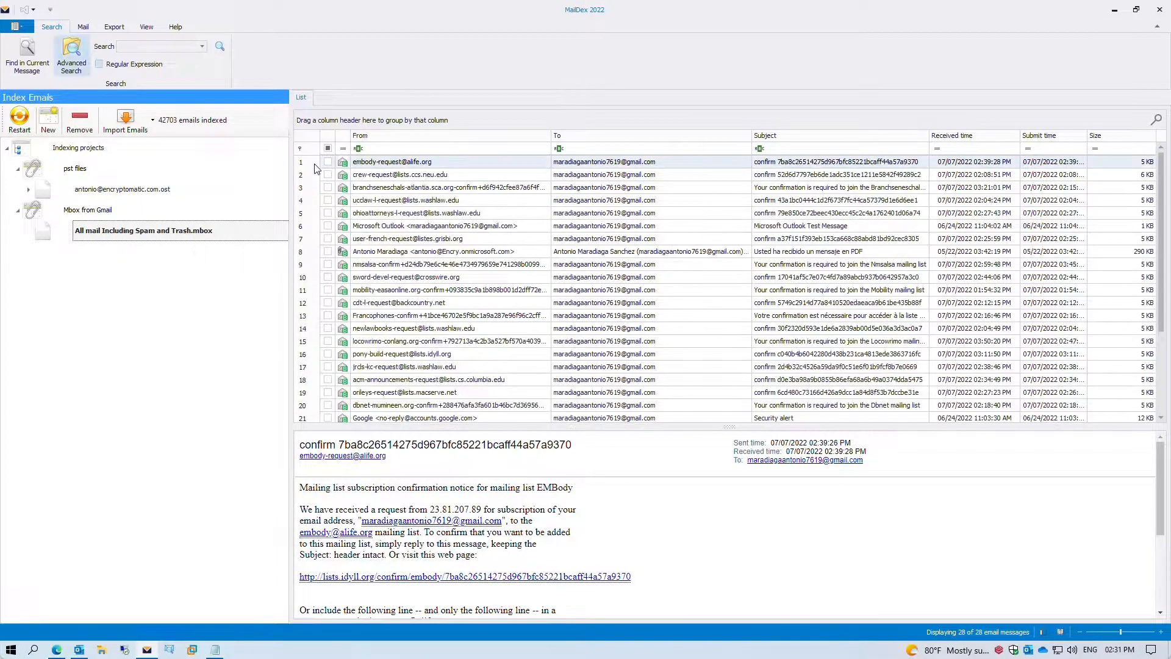
Review the available export profiles without changing the "PDF - attachments embedded" choice.
left_click(114, 27)
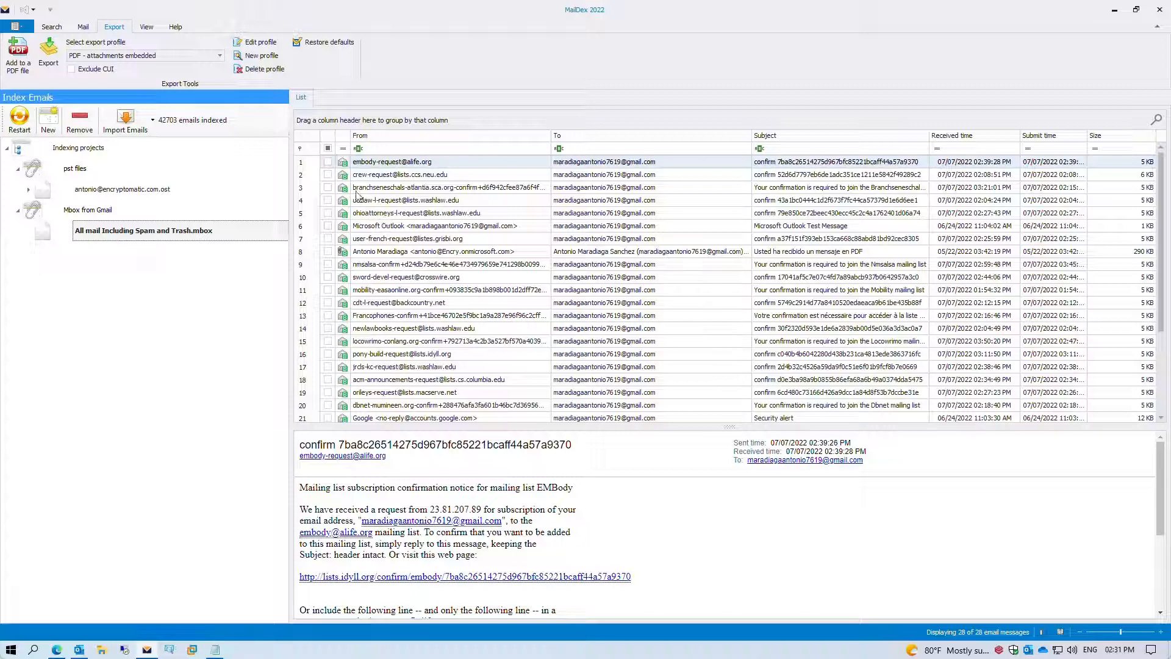
left_click(218, 57)
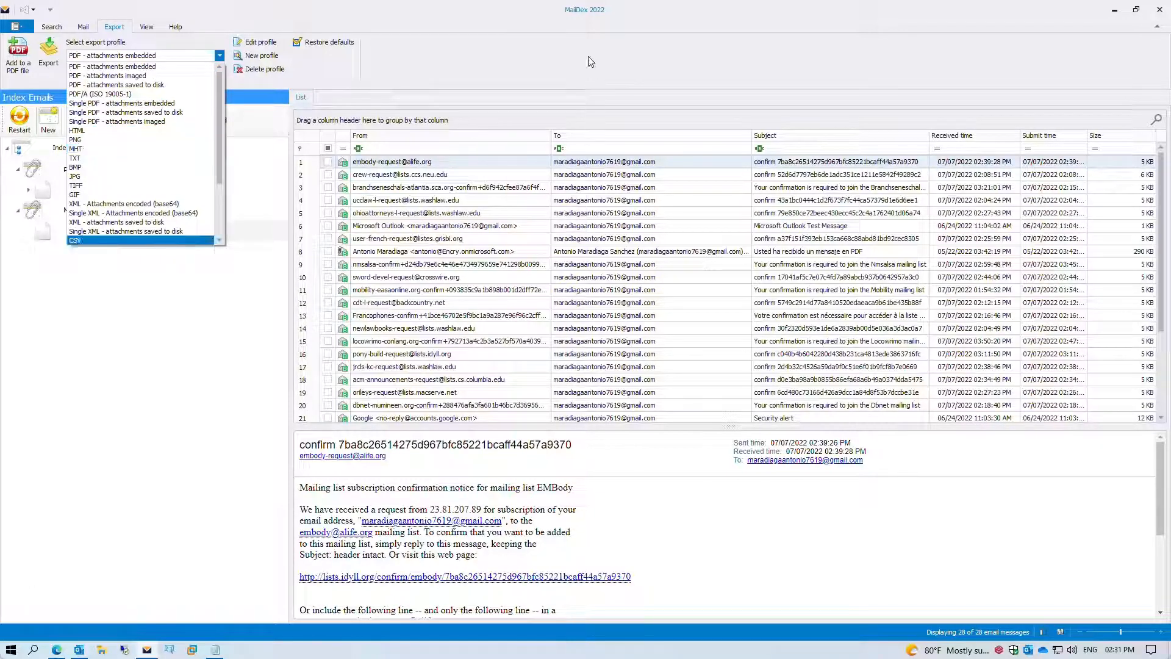
left_click(167, 54)
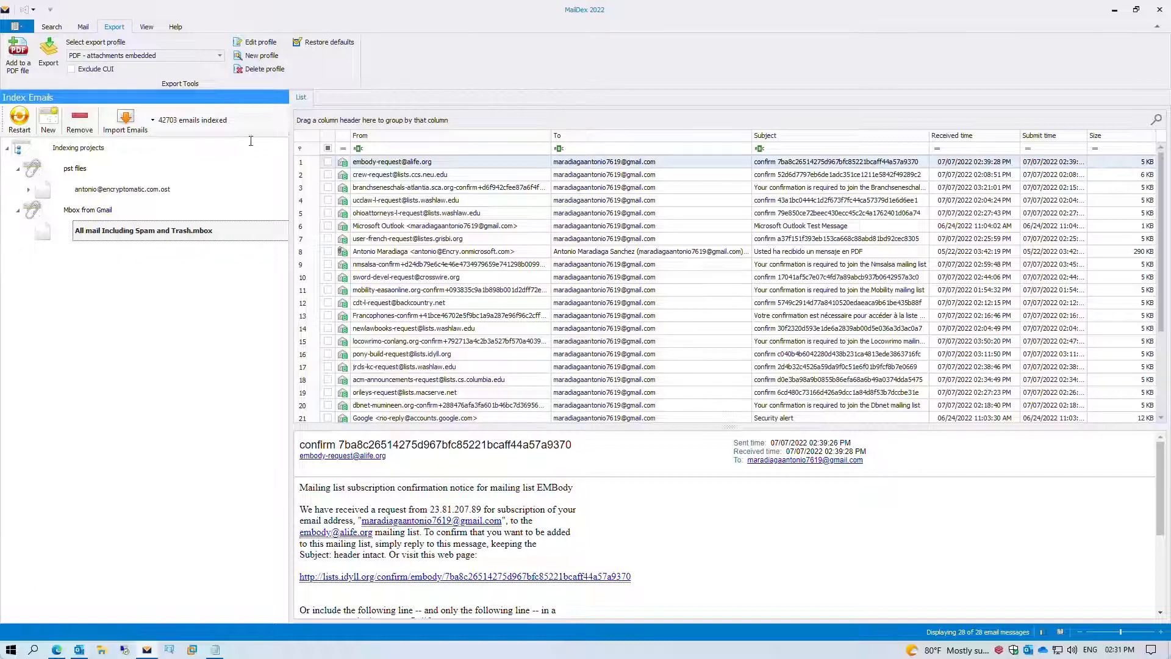
Rotate the layout so the message preview sits beside the message list.
left_click(84, 26)
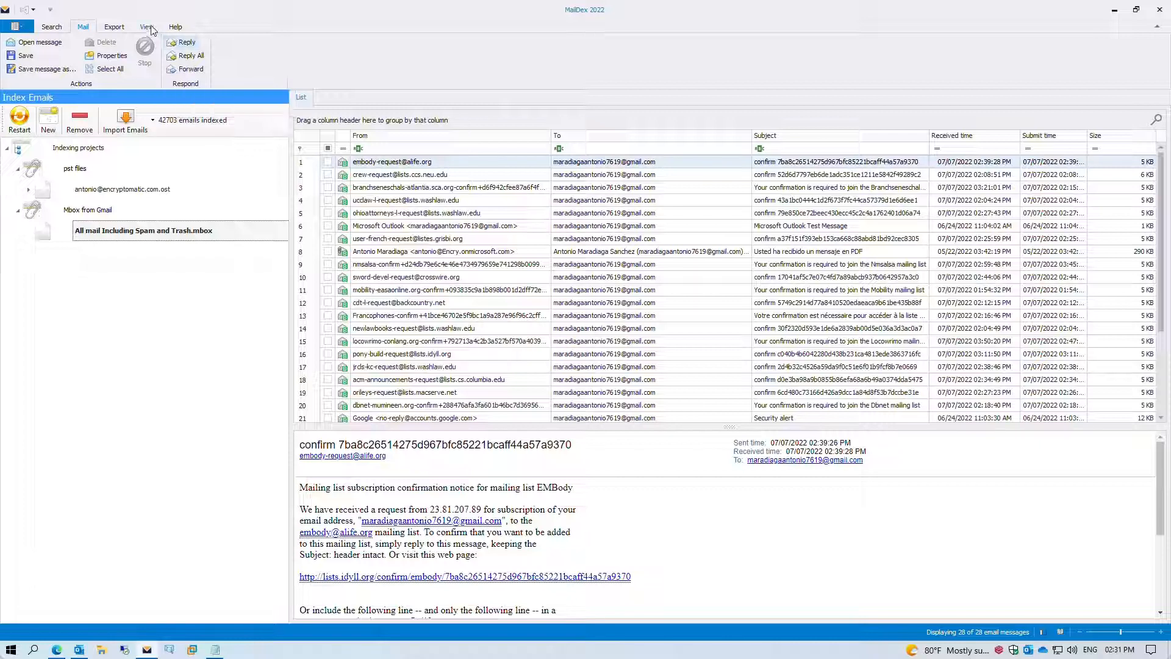
left_click(147, 26)
left_click(55, 53)
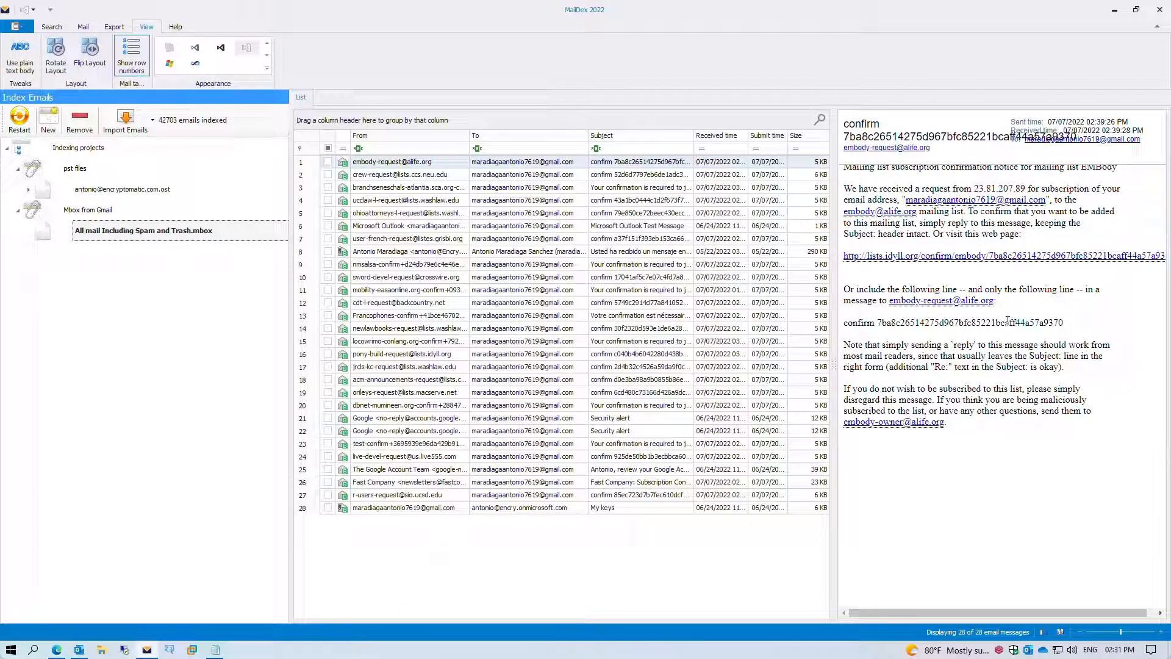
Preview several of the imported Gmail messages in the list, including the Mobility and Locowrimo mailing list confirmations.
left_click(379, 176)
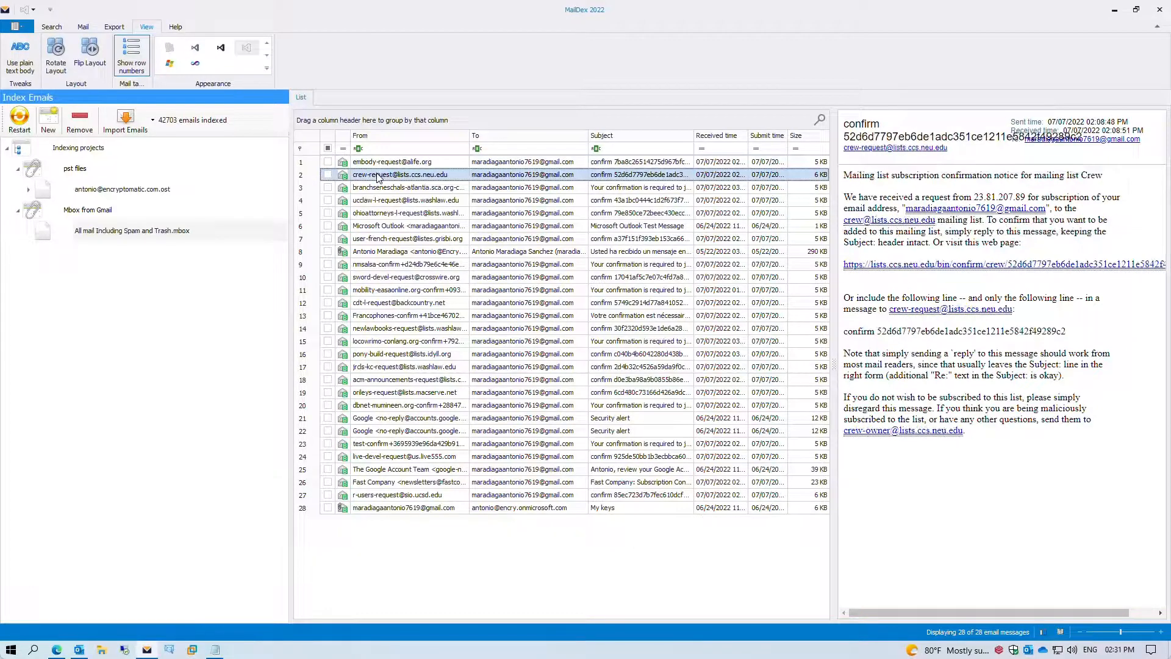
left_click(402, 253)
left_click(383, 292)
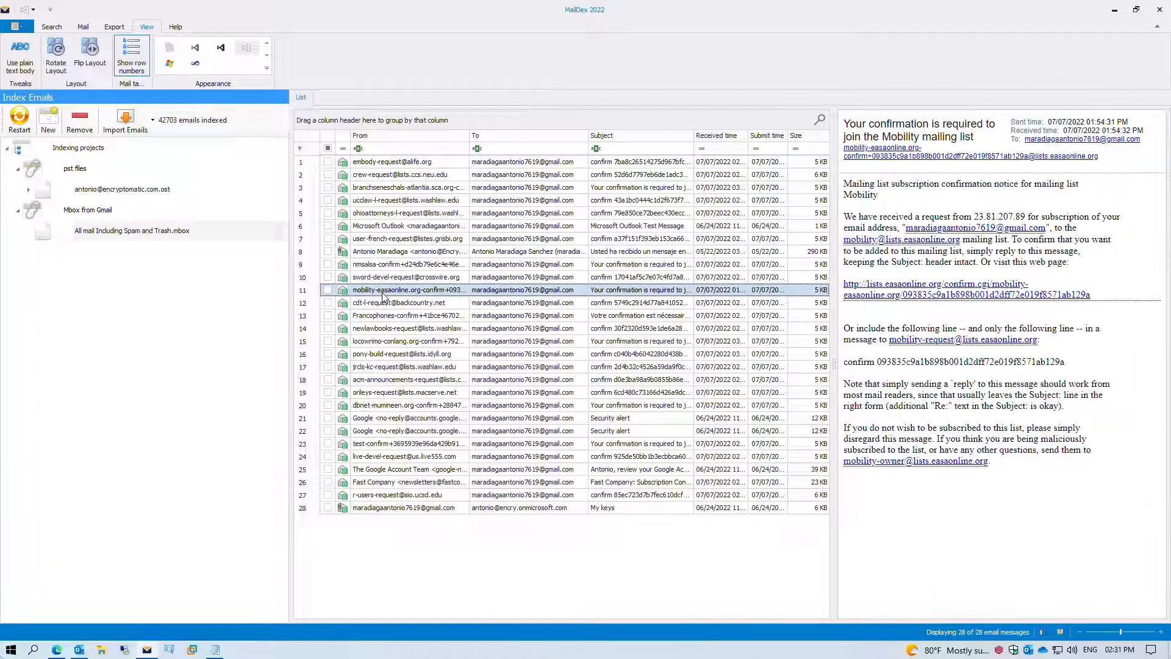
left_click(407, 343)
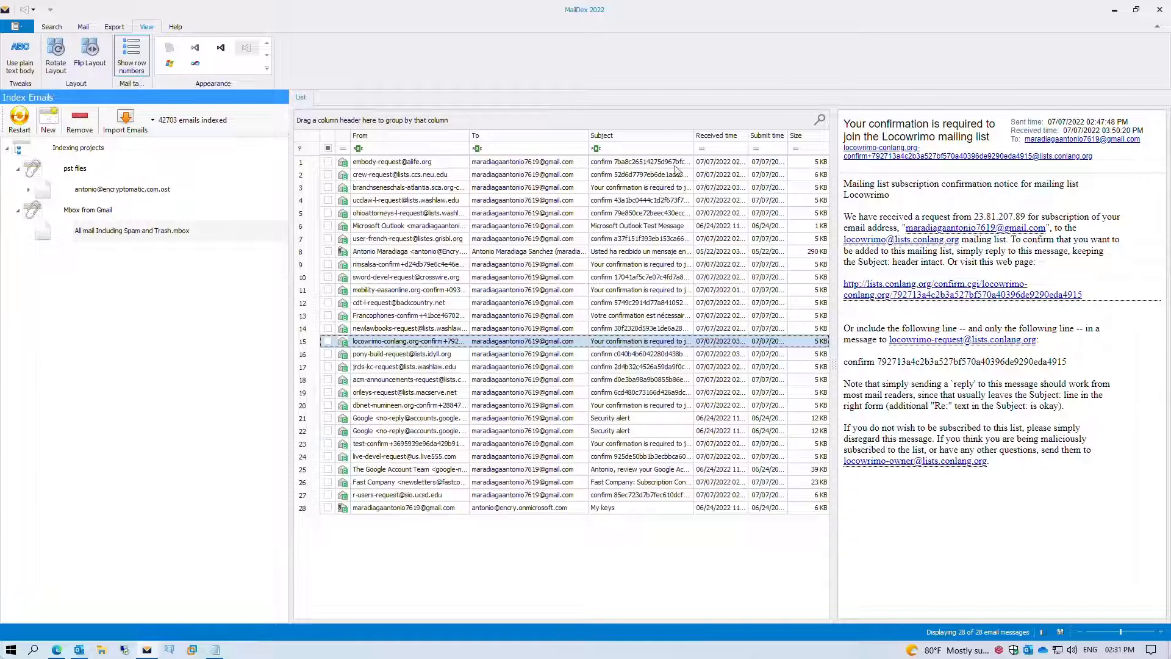
Close MailDex, minimize the browser and Outlook, and close the untitled Notepad note without saving.
left_click(1159, 9)
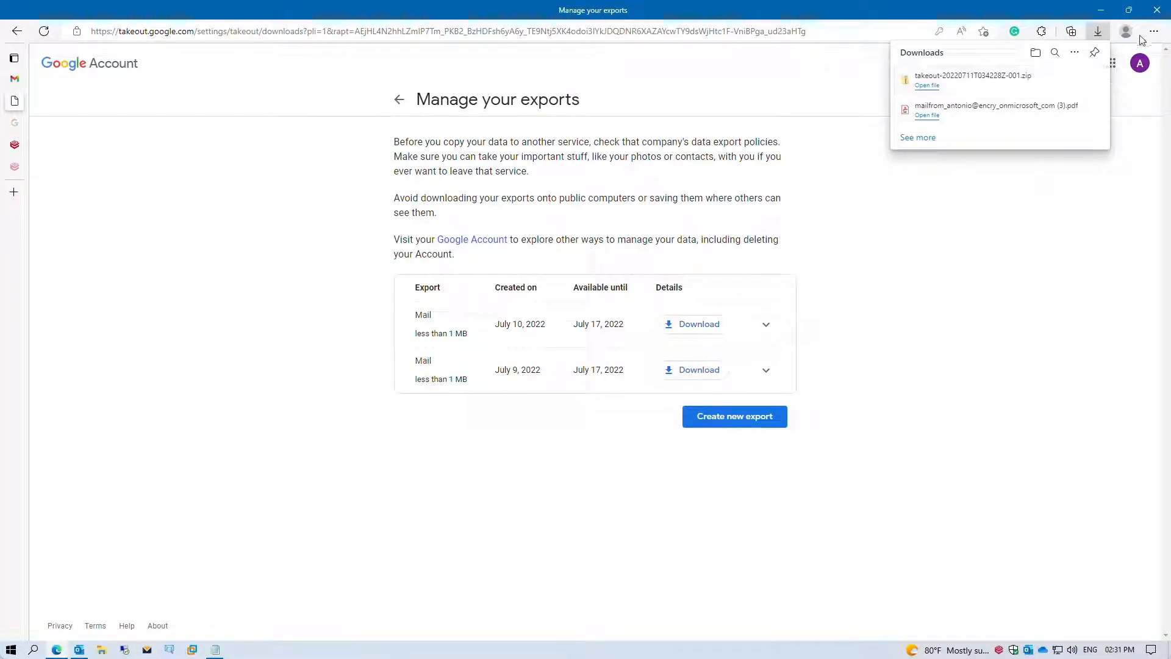
left_click(1102, 15)
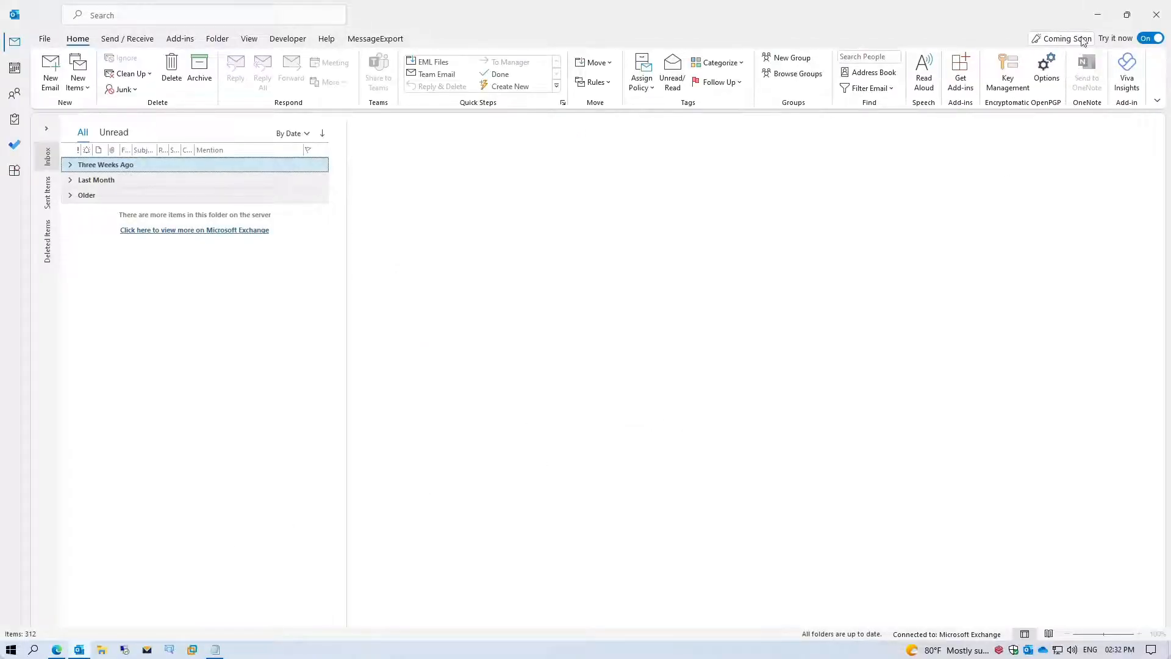
left_click(1097, 19)
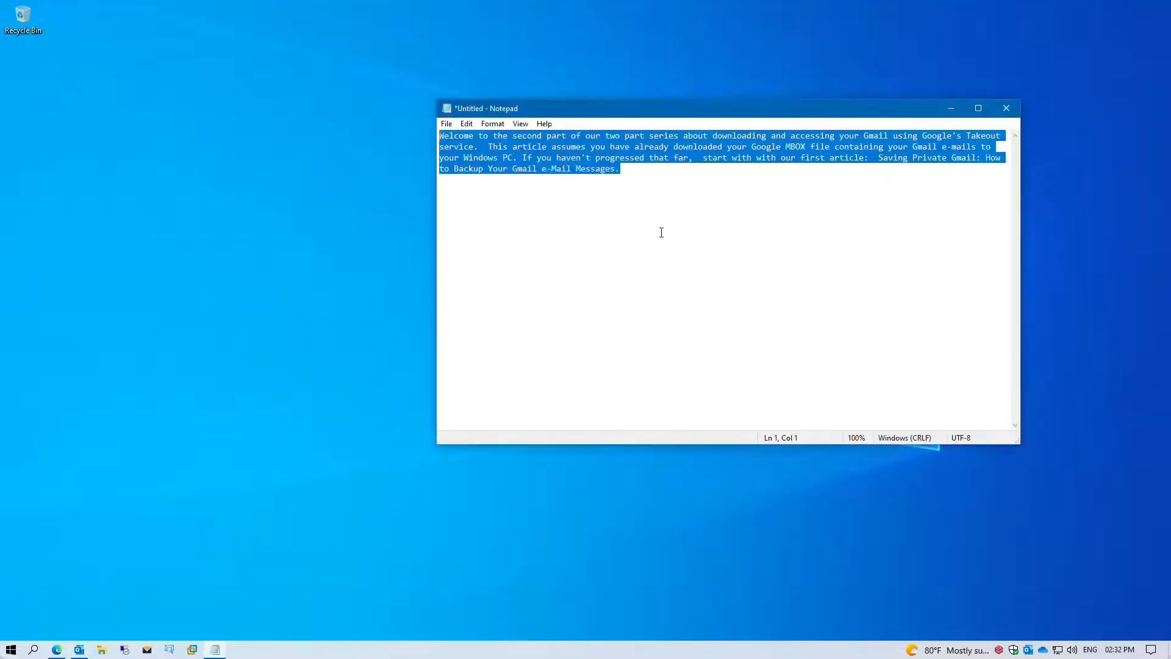
left_click(1007, 108)
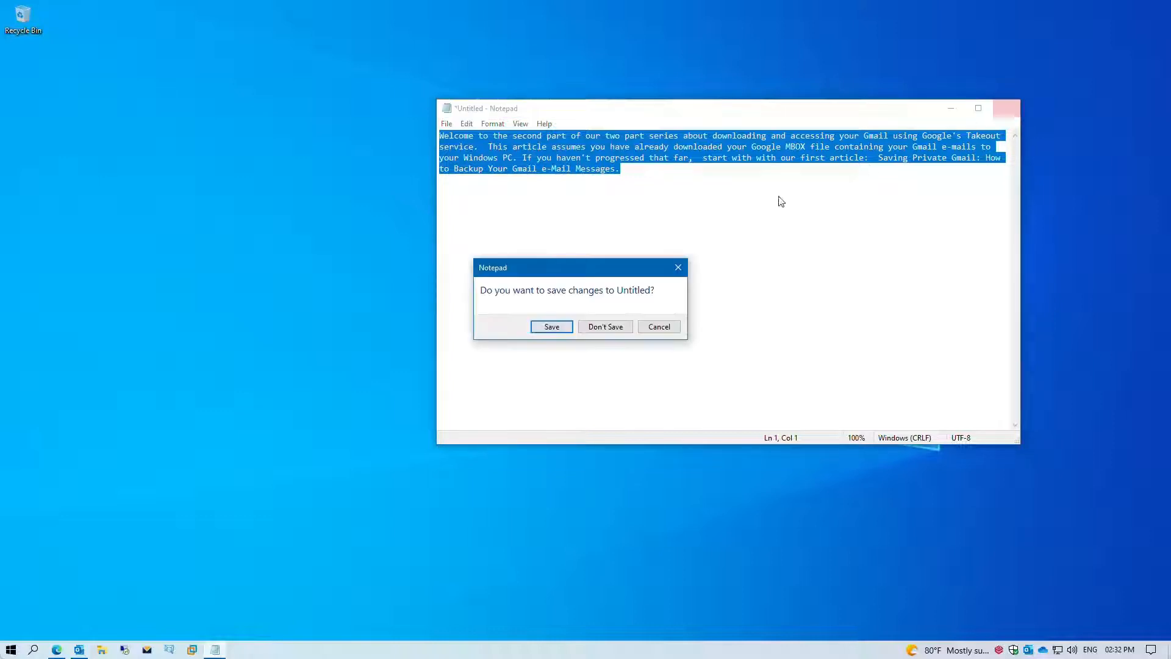
left_click(618, 332)
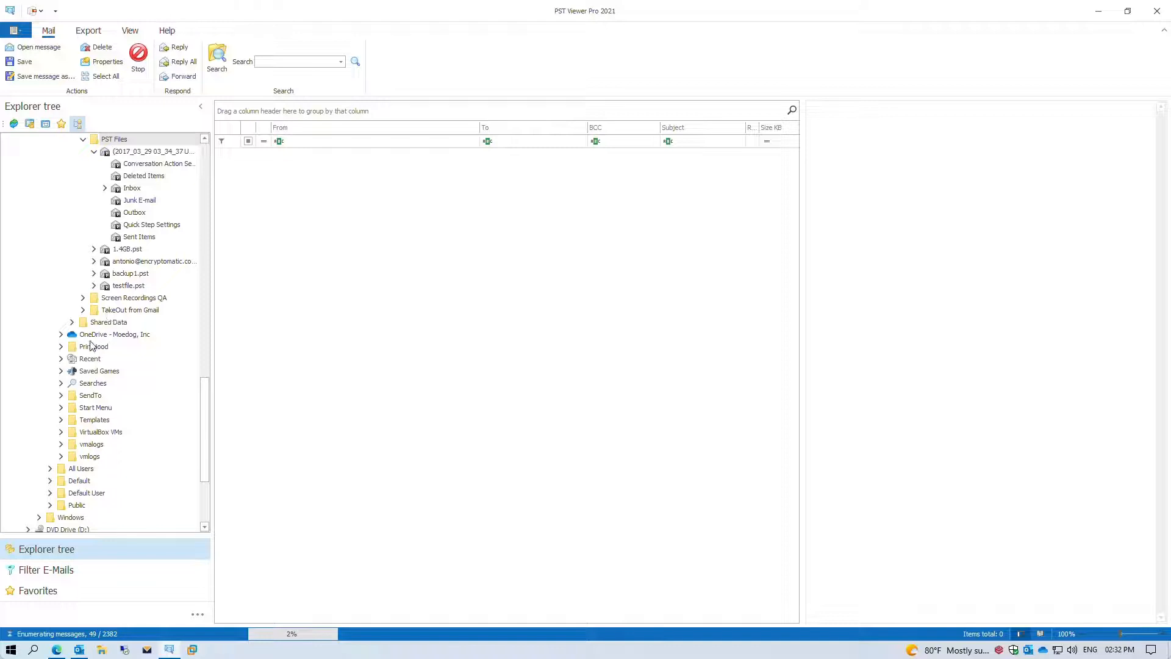
In PST Viewer Pro, open "All mail Including Spam and Trash" from Downloads > takeout-20220711T034228Z-001 > Takeout > Mail.
scroll(92, 360, "down", 4)
left_click(27, 432)
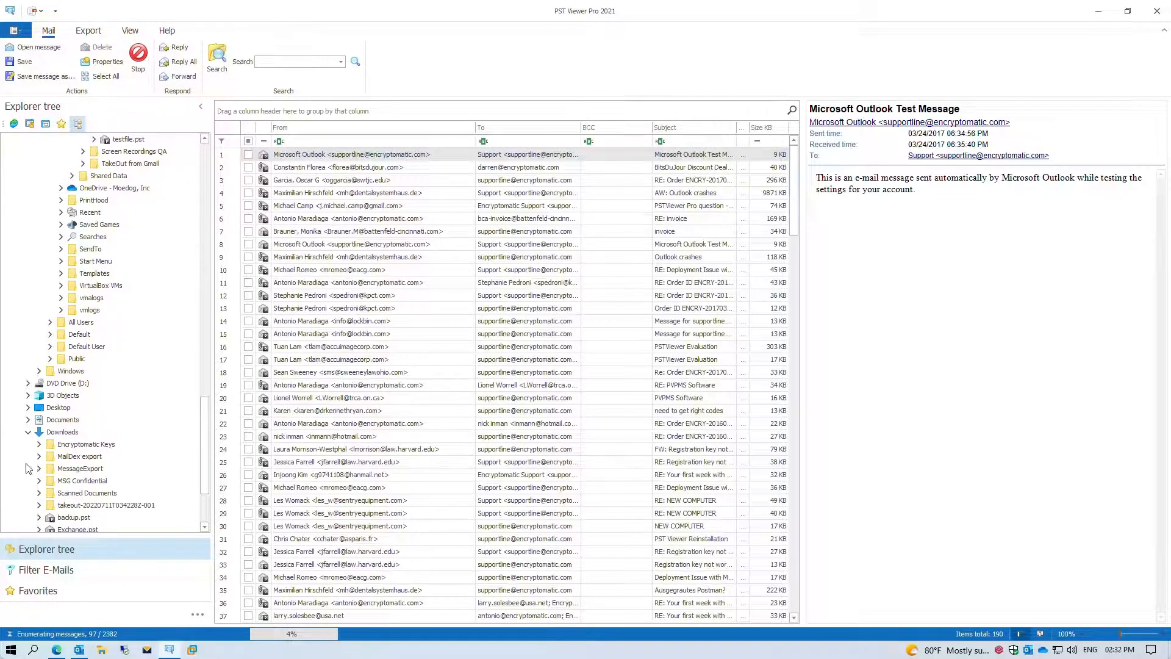
left_click(39, 505)
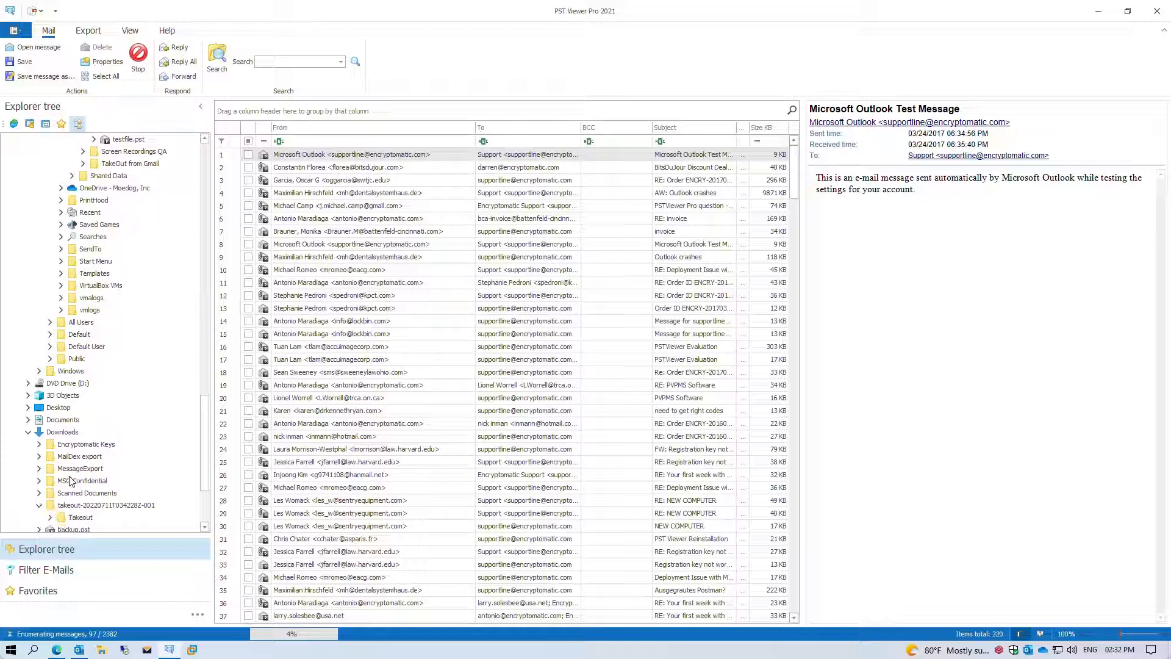
scroll(57, 492, "down", 2)
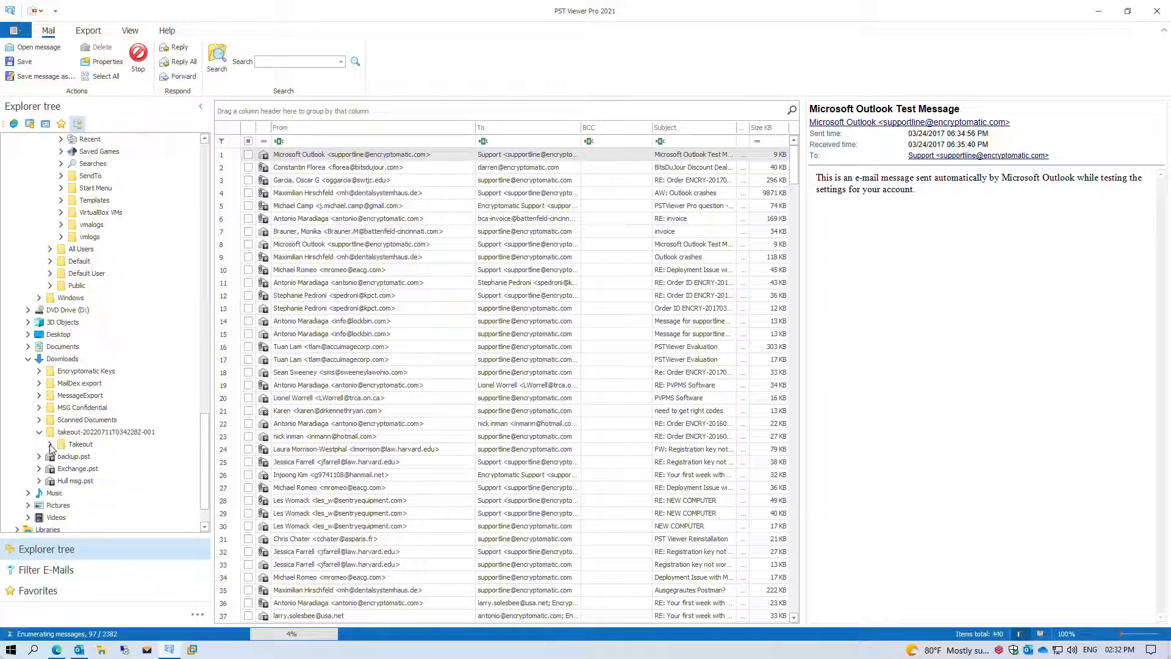
left_click(50, 444)
left_click(62, 457)
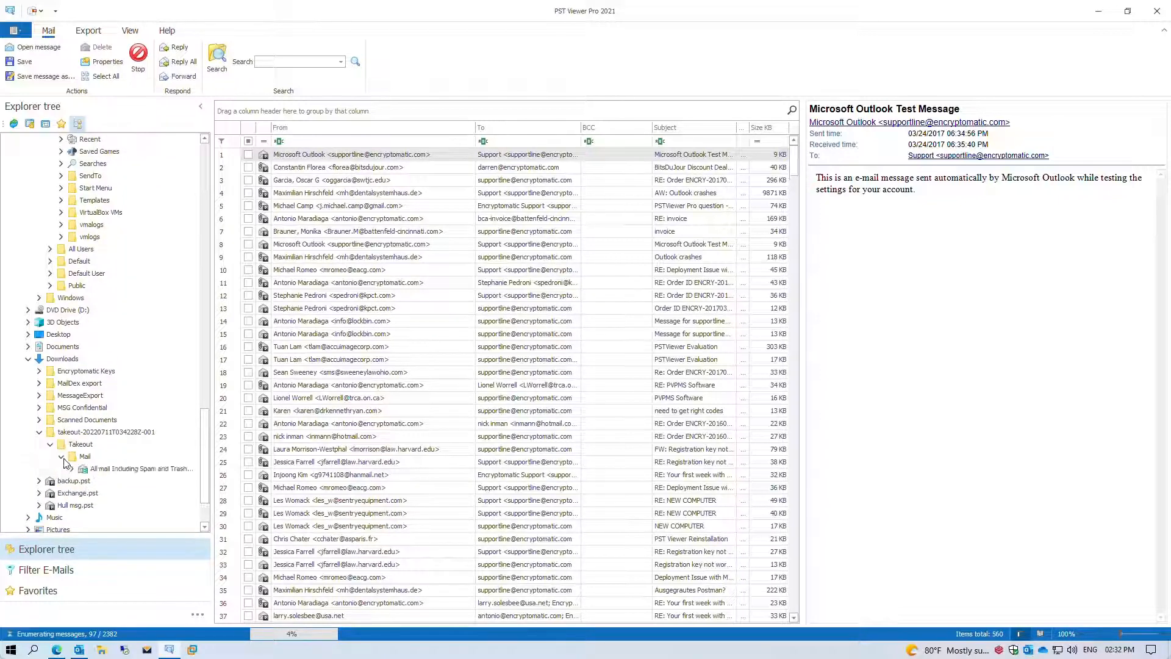
left_click(105, 470)
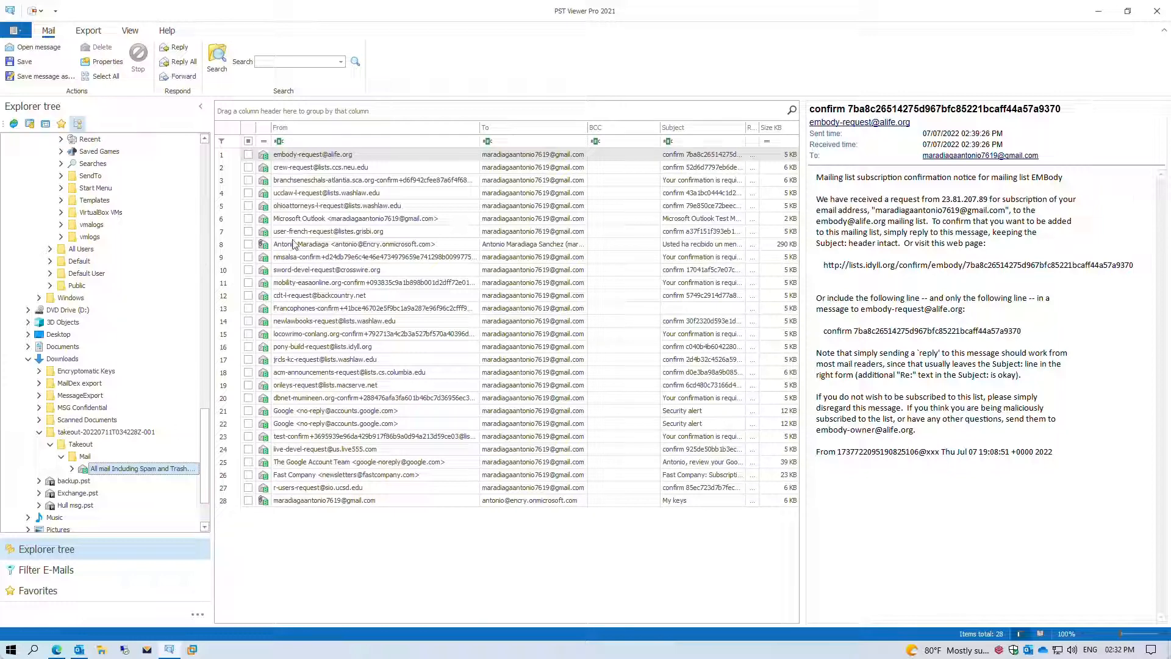
Preview several messages of the opened Gmail mbox, including the ones from user-french-request and jrcls-kc-request.
left_click(368, 191)
left_click(347, 236)
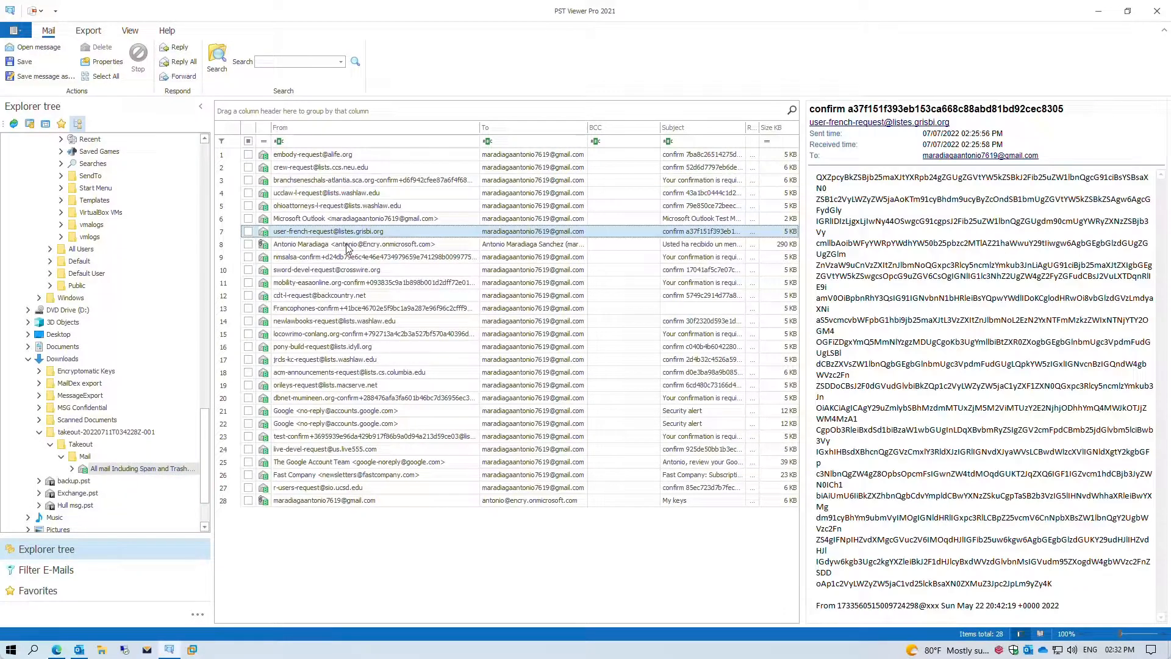
left_click(352, 325)
left_click(381, 357)
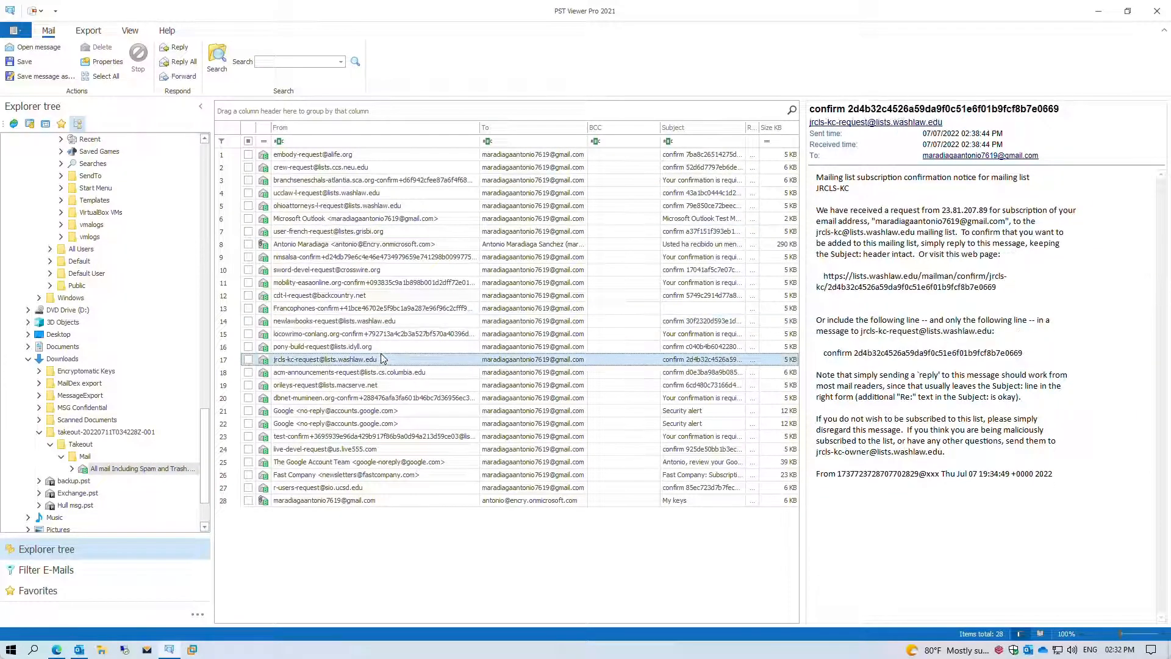